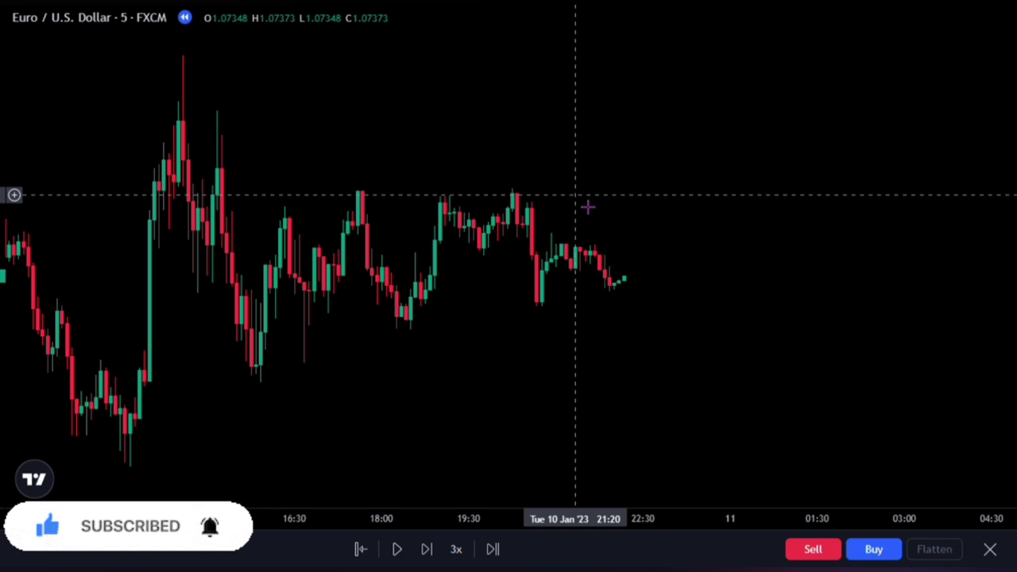
Add the built-in Moving Average Convergence Divergence indicator to the chart by searching for MACD.
key(slash)
text(MACD)
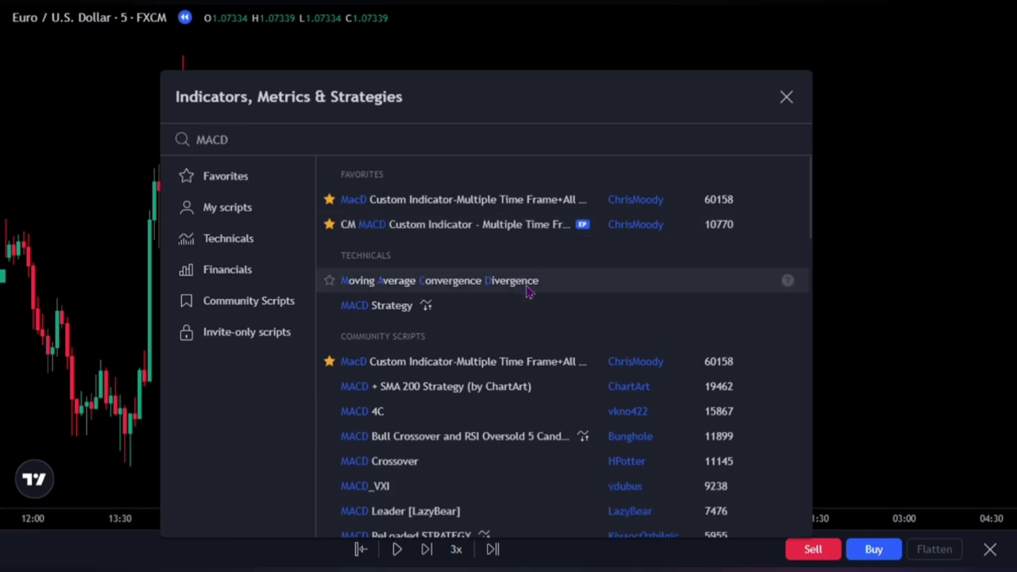
click(529, 281)
click(785, 96)
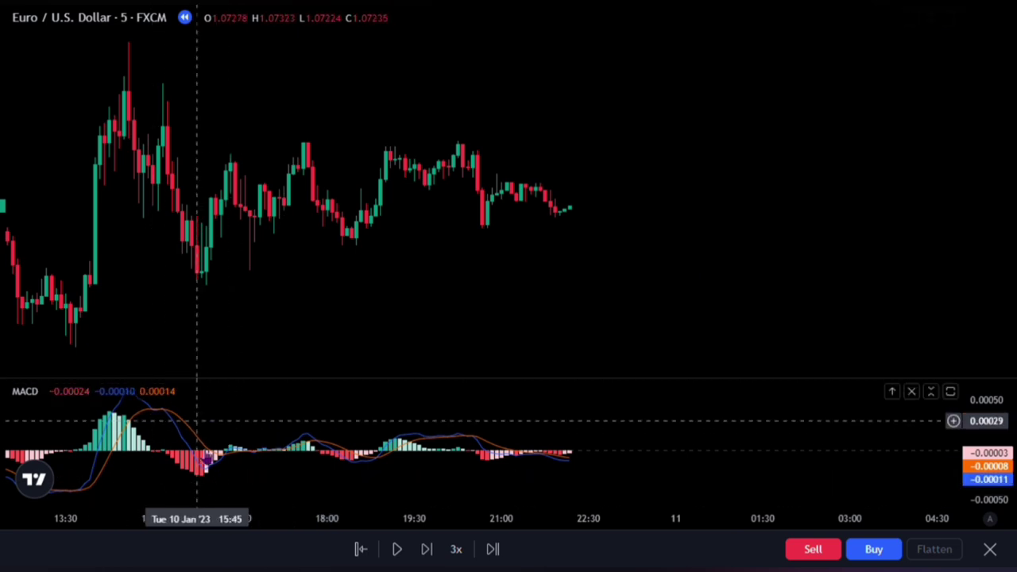
Search the indicators for ALP and add the AlphaTrend community script to the chart.
drag(220, 368, 526, 328)
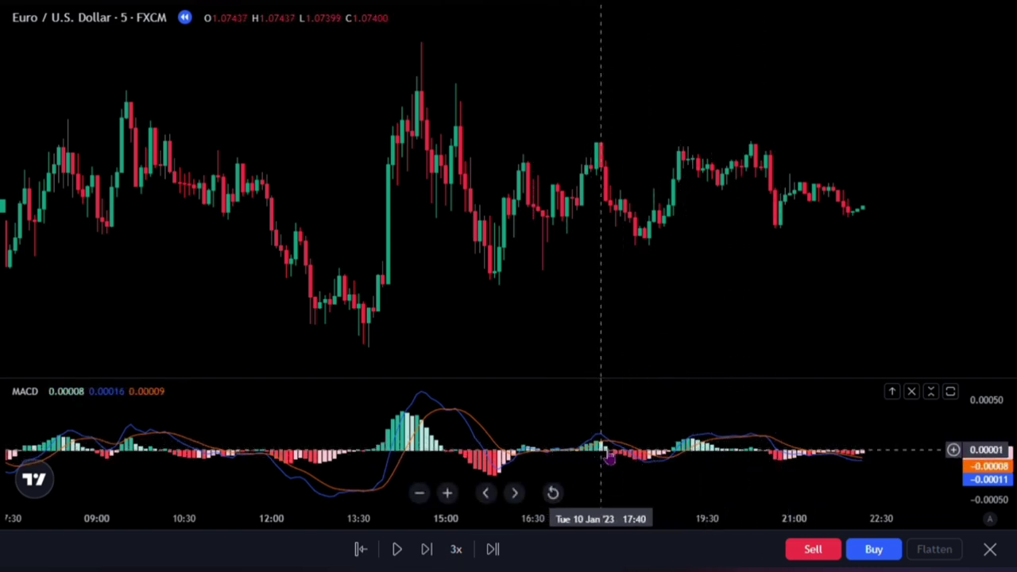
text(/ALP)
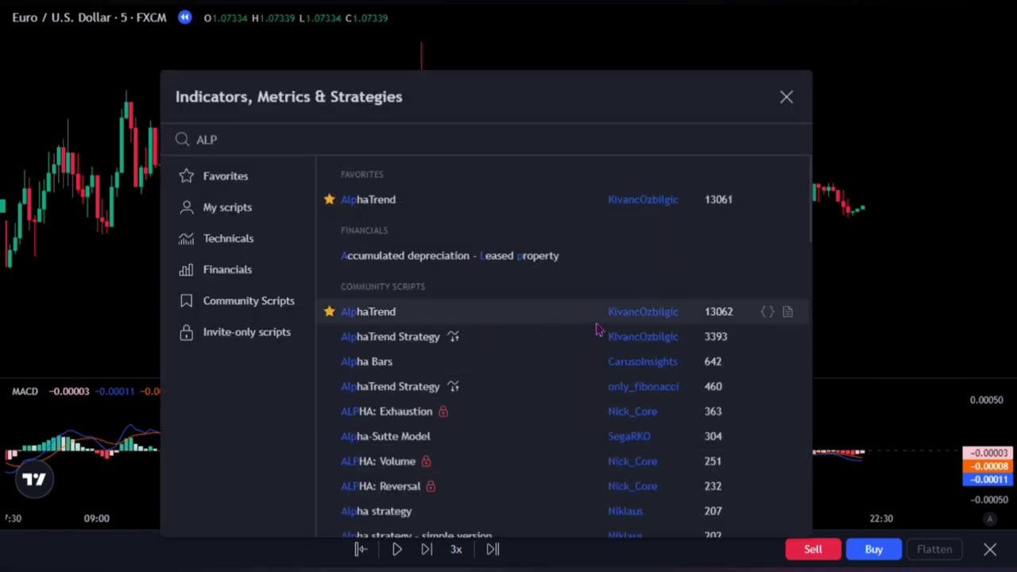
click(527, 318)
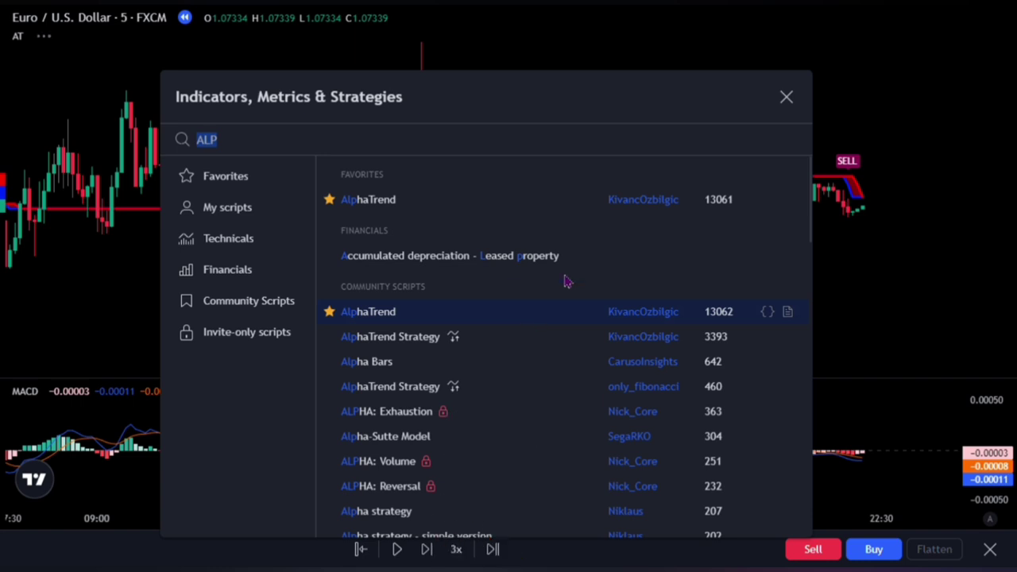
click(785, 99)
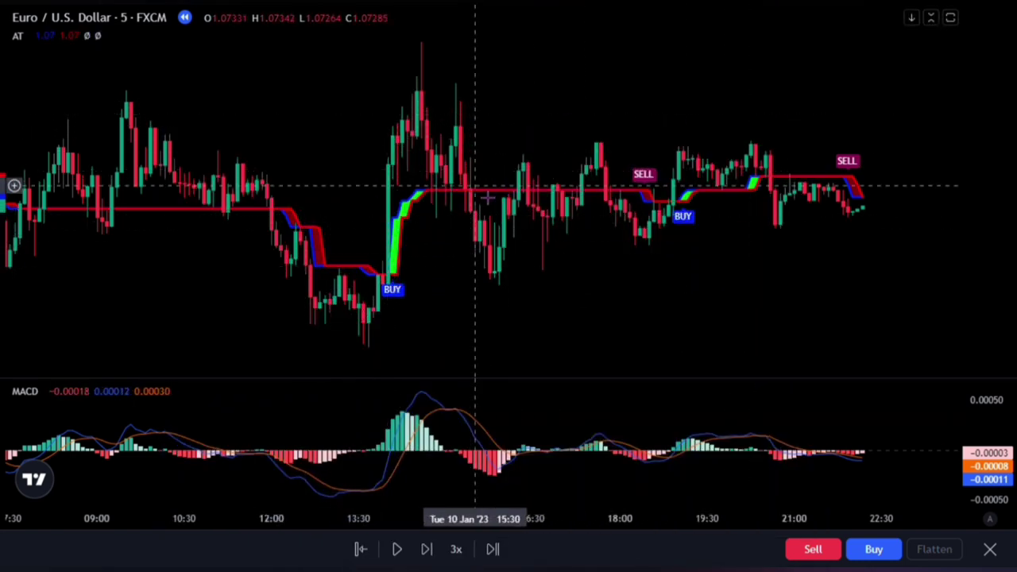
Search the indicators for SUPER and add the built-in technical Supertrend to the chart.
drag(341, 243, 371, 250)
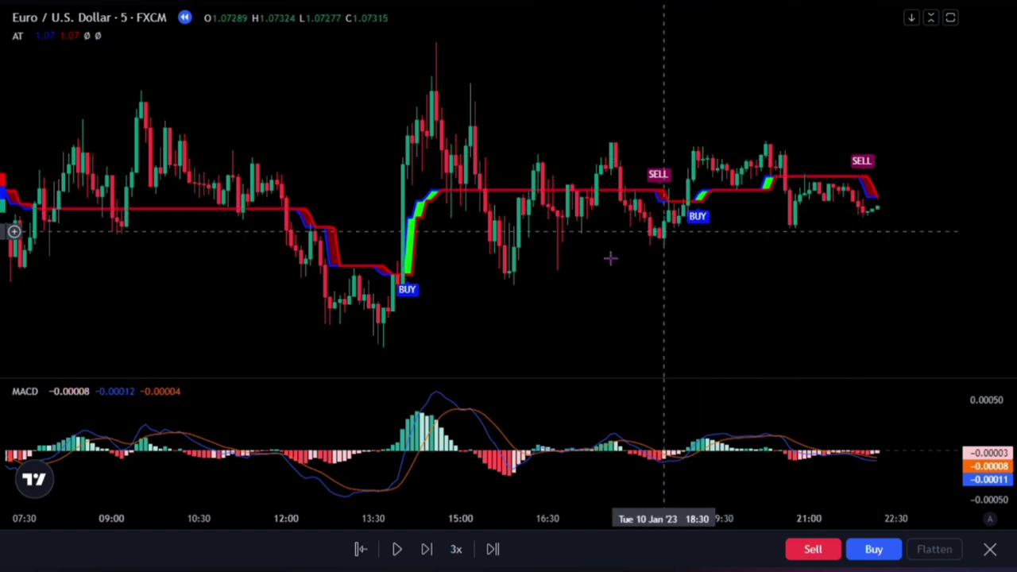
drag(278, 295, 479, 288)
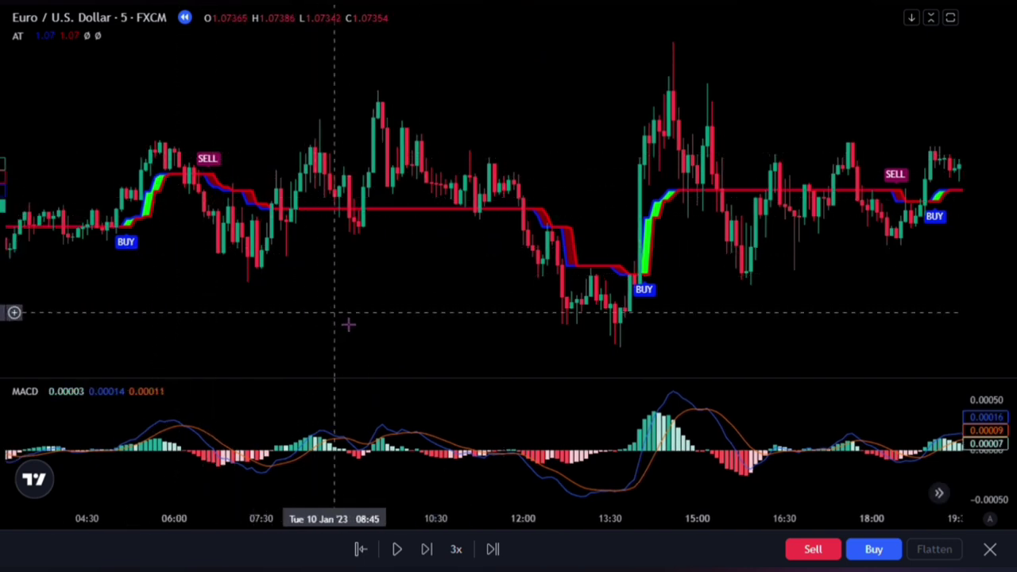
key(slash)
text(SUPER)
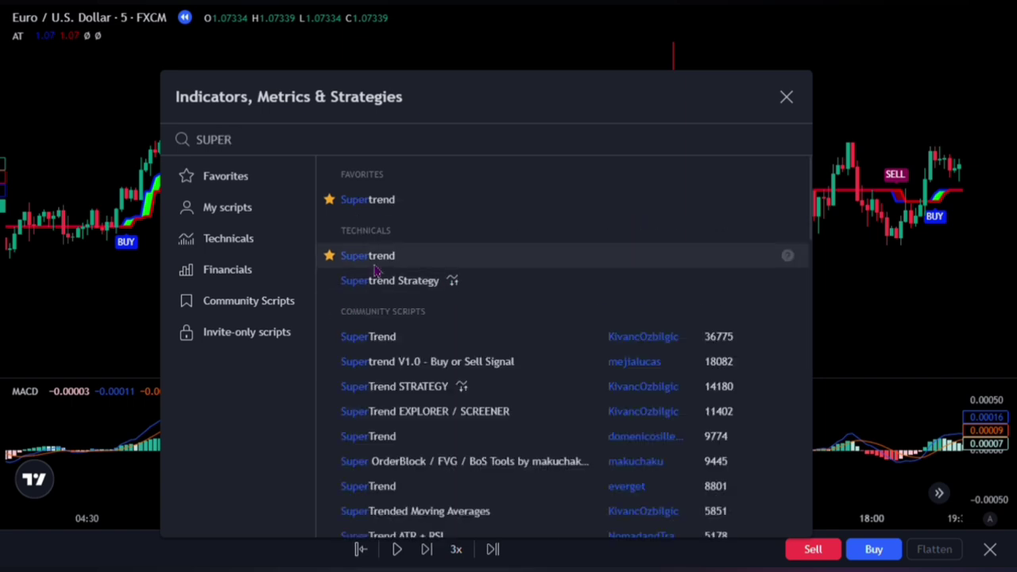
click(433, 259)
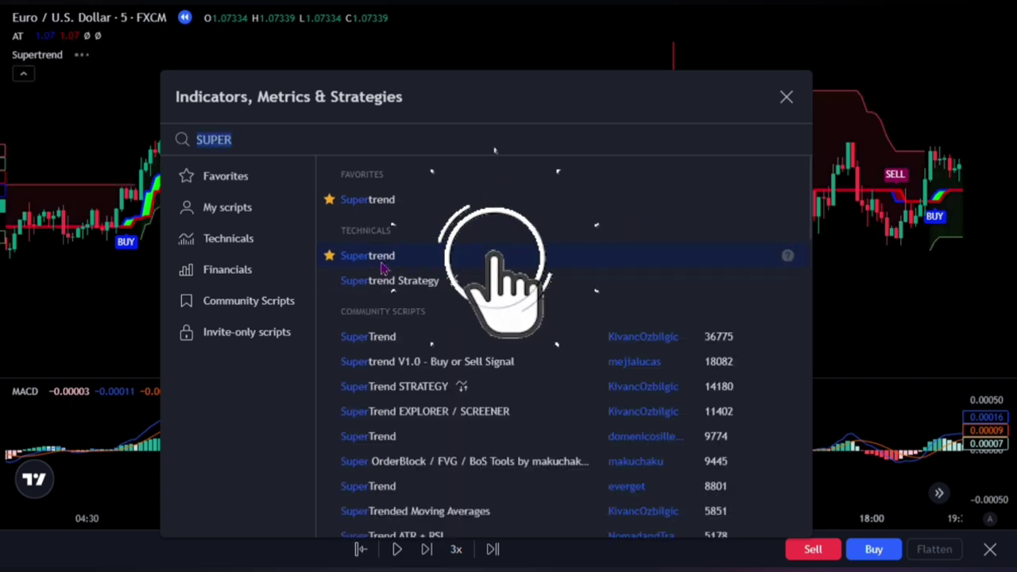
click(785, 101)
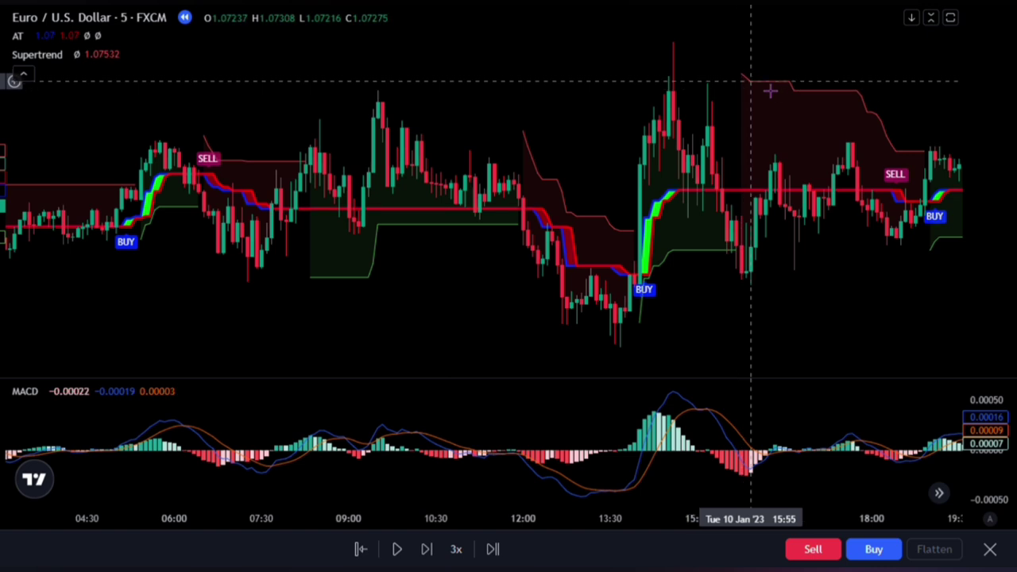
drag(474, 306, 618, 292)
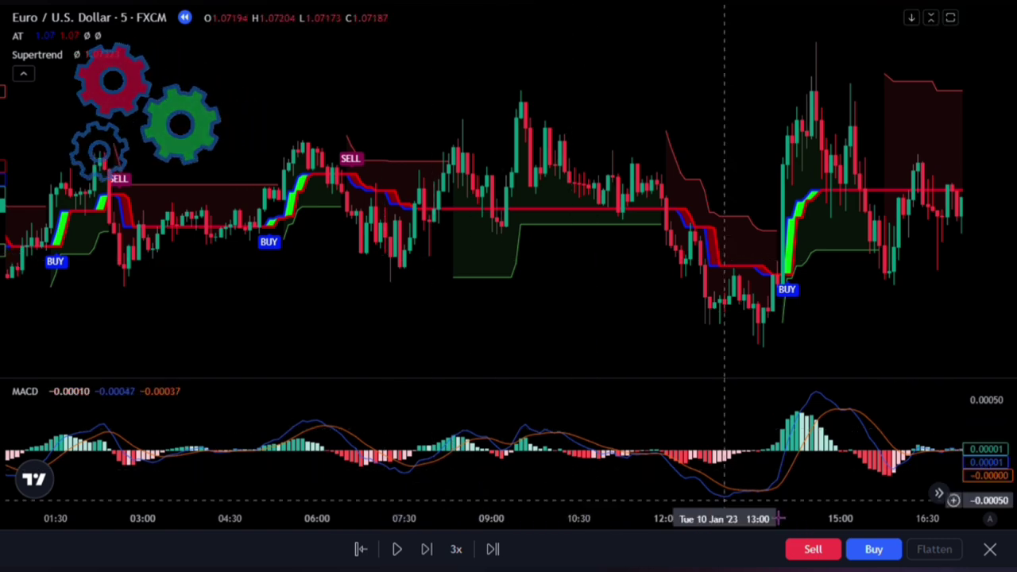
click(938, 493)
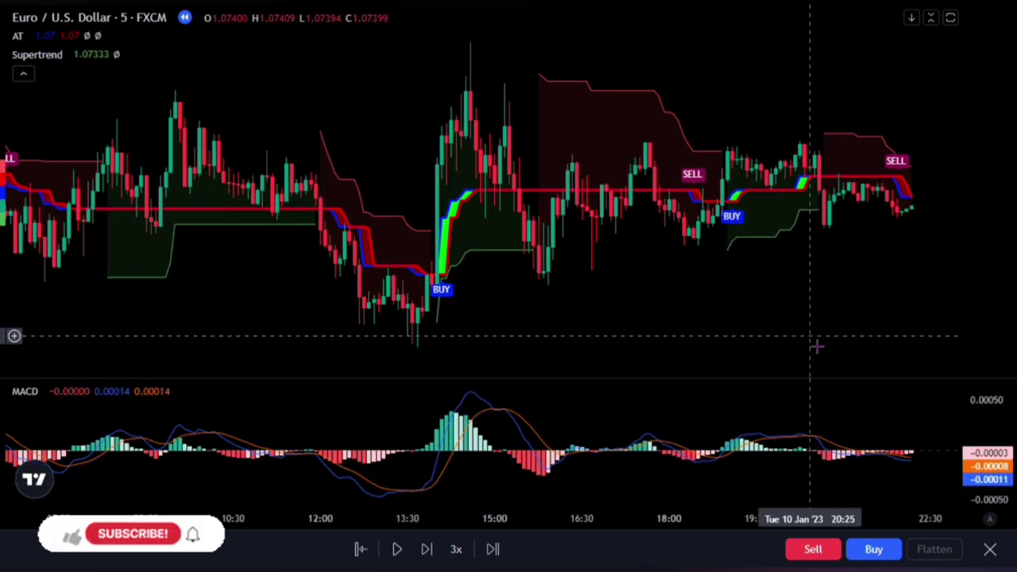
drag(791, 345, 220, 347)
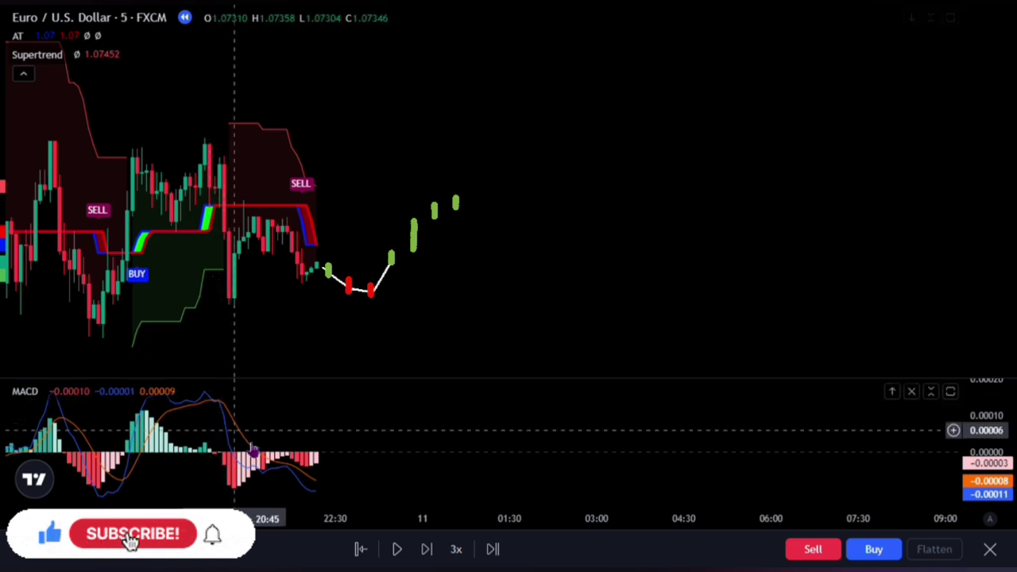
mouse_move(130, 30)
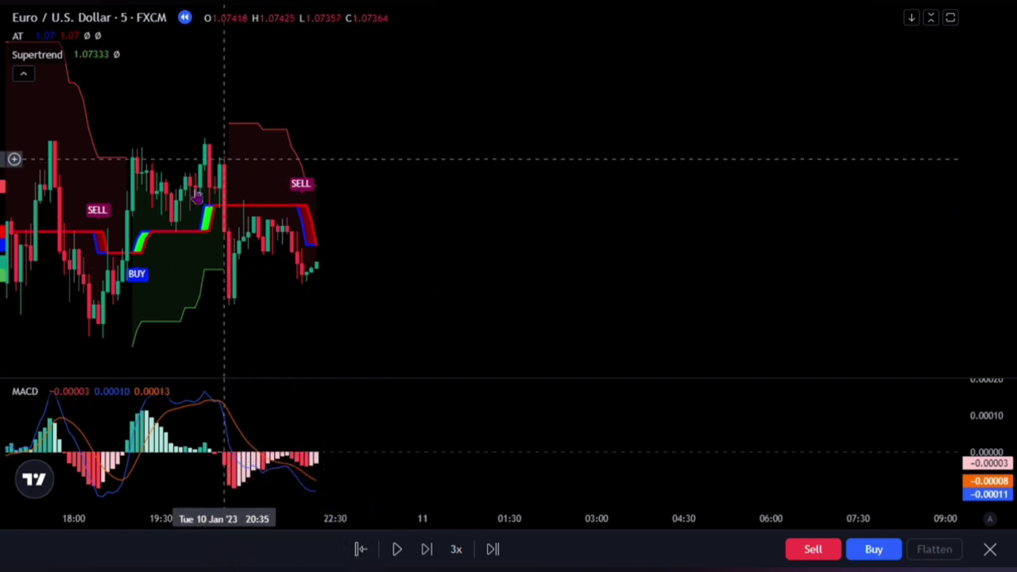
drag(293, 325, 405, 325)
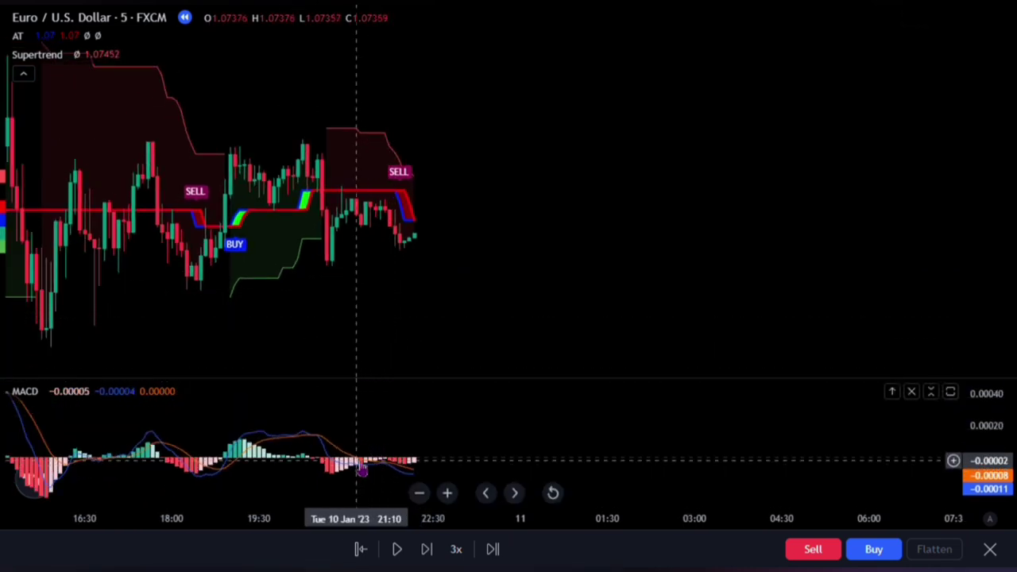
Set the MACD indicator's timeframe to 10 minutes.
double_click(359, 466)
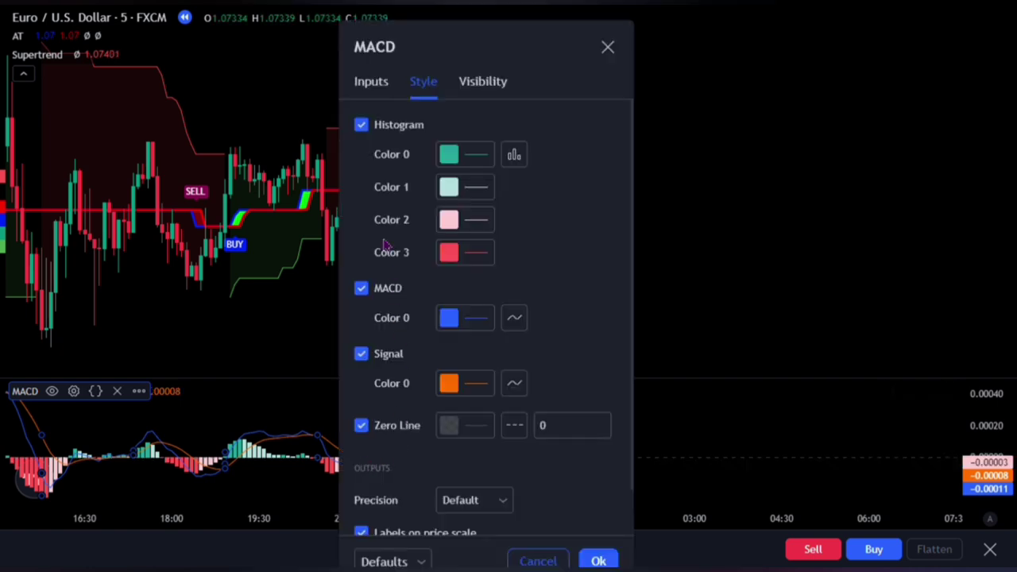
click(372, 86)
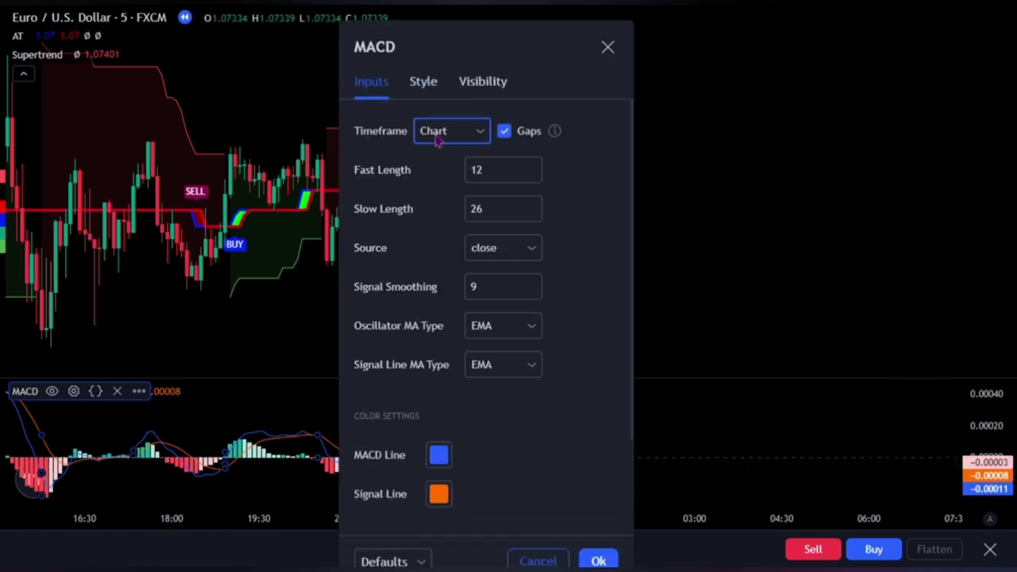
click(478, 135)
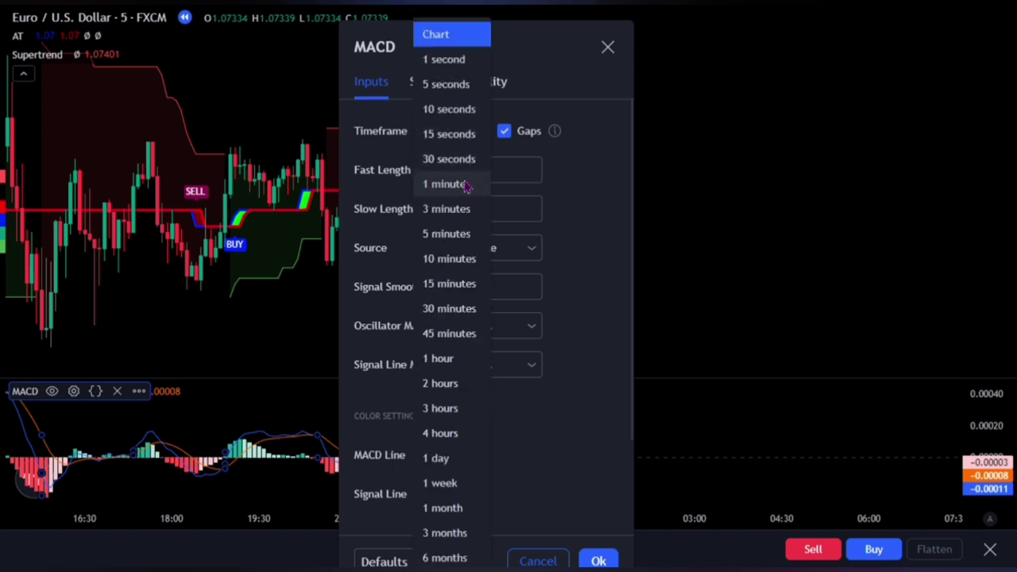
key(Escape)
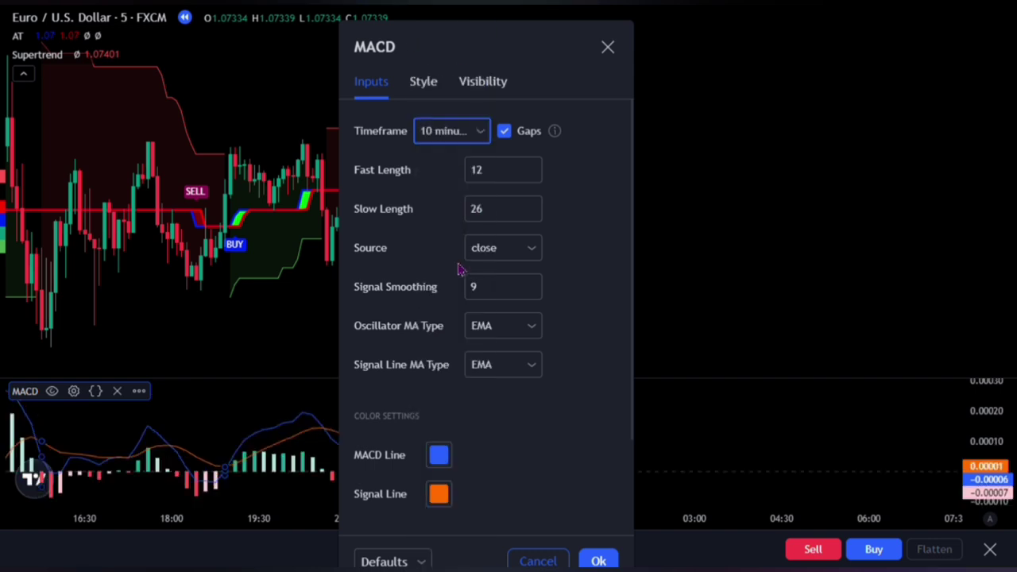
Hide the MACD indicator's histogram and change the MACD plot's style to Histogram.
click(423, 84)
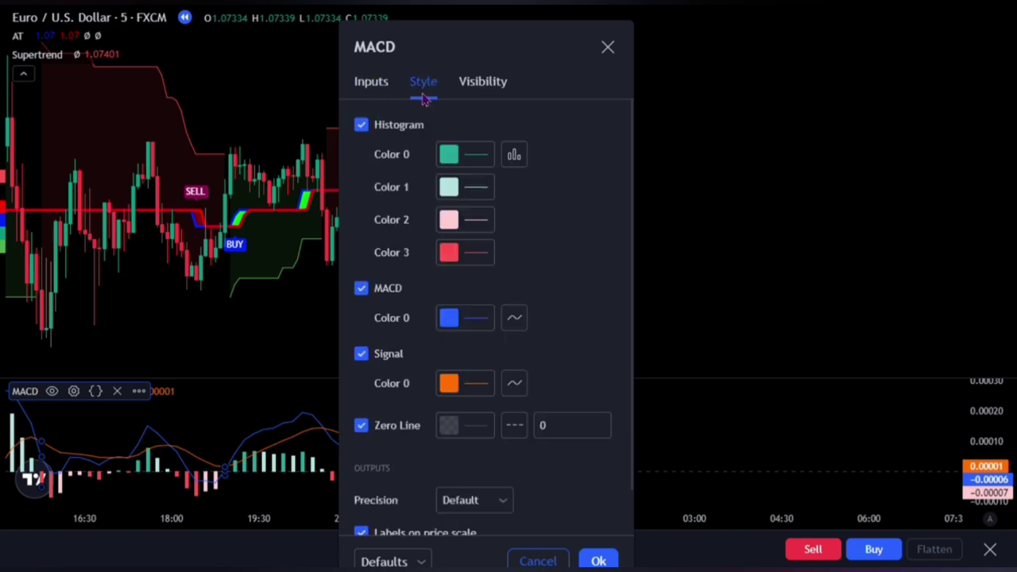
click(363, 125)
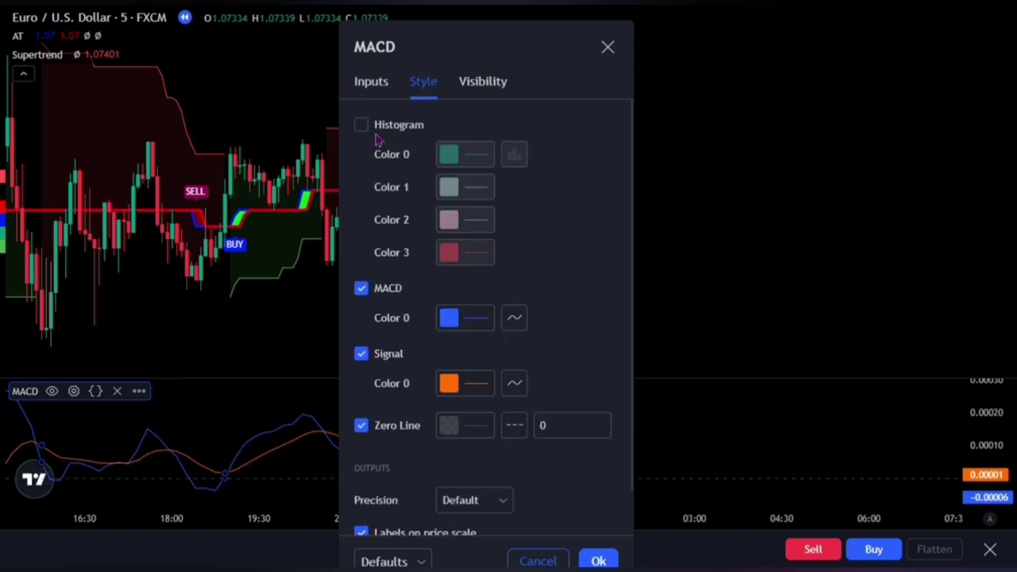
click(515, 318)
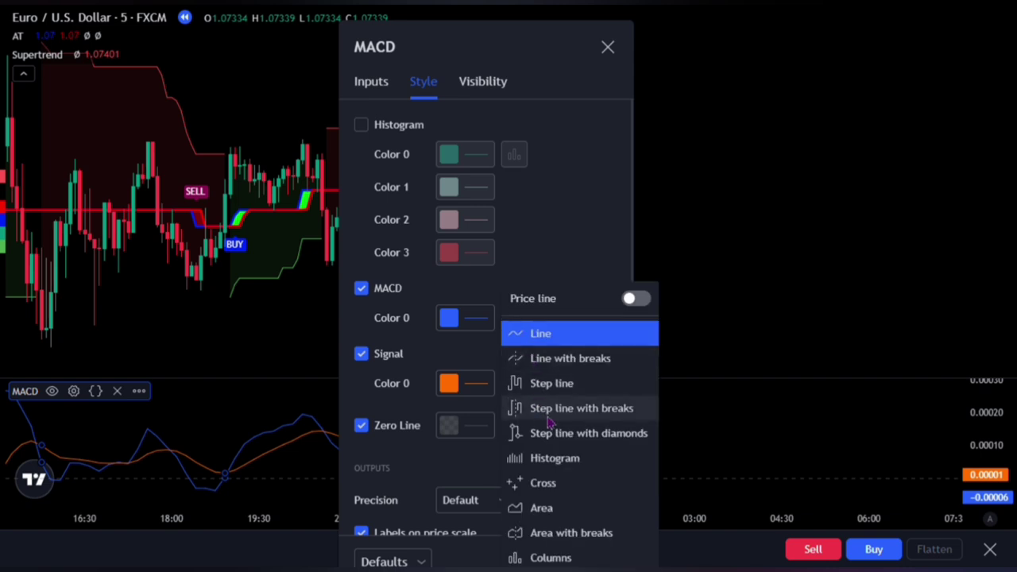
click(551, 460)
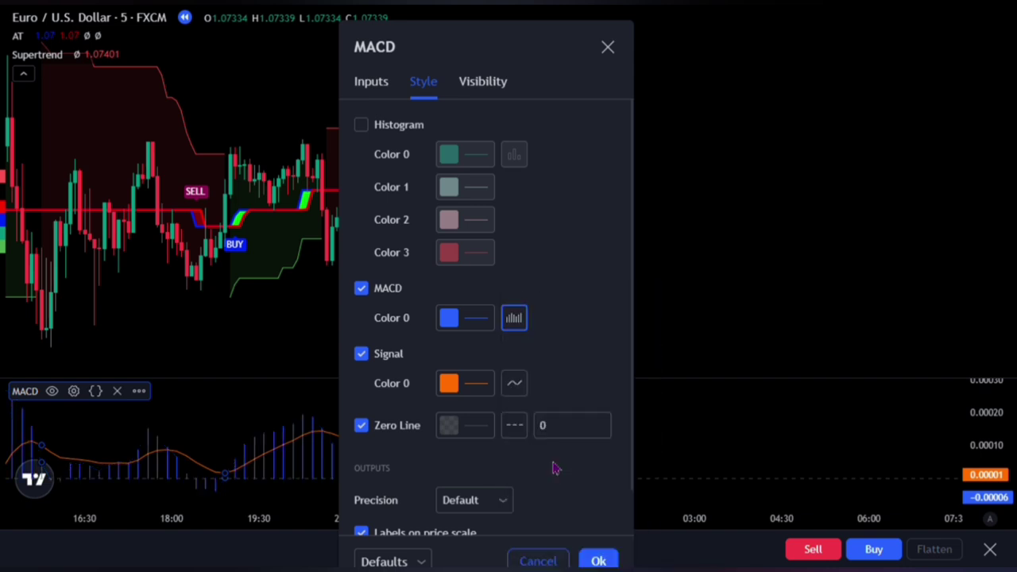
Recolour the MACD zero line teal, make it a solid line and apply the indicator settings.
click(469, 427)
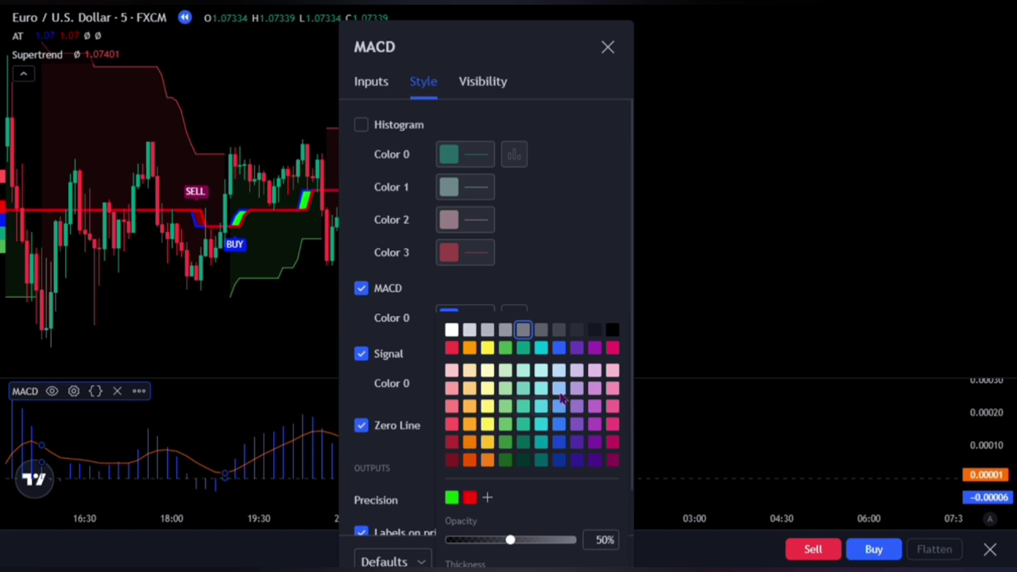
click(402, 398)
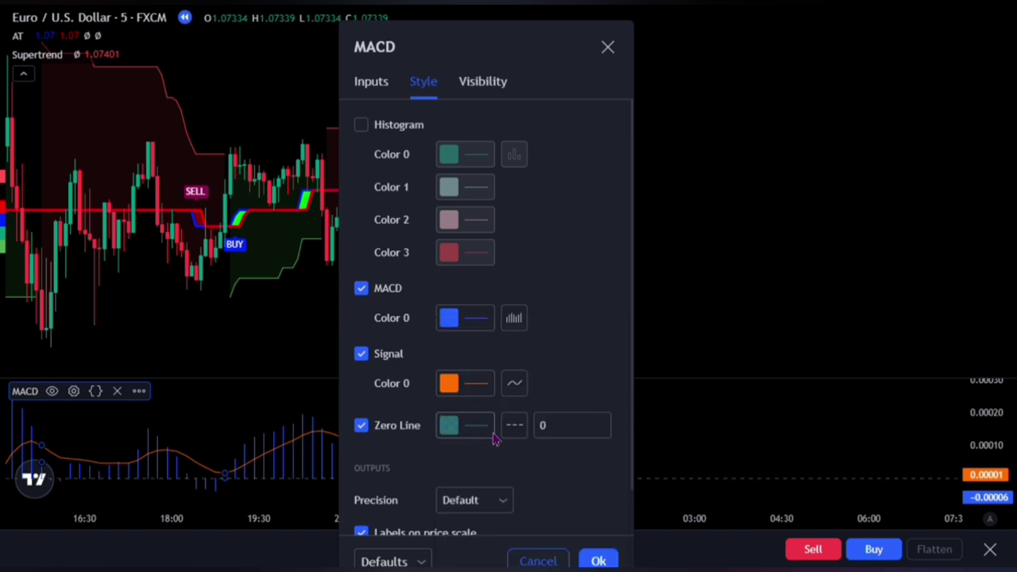
click(514, 429)
click(530, 458)
click(598, 561)
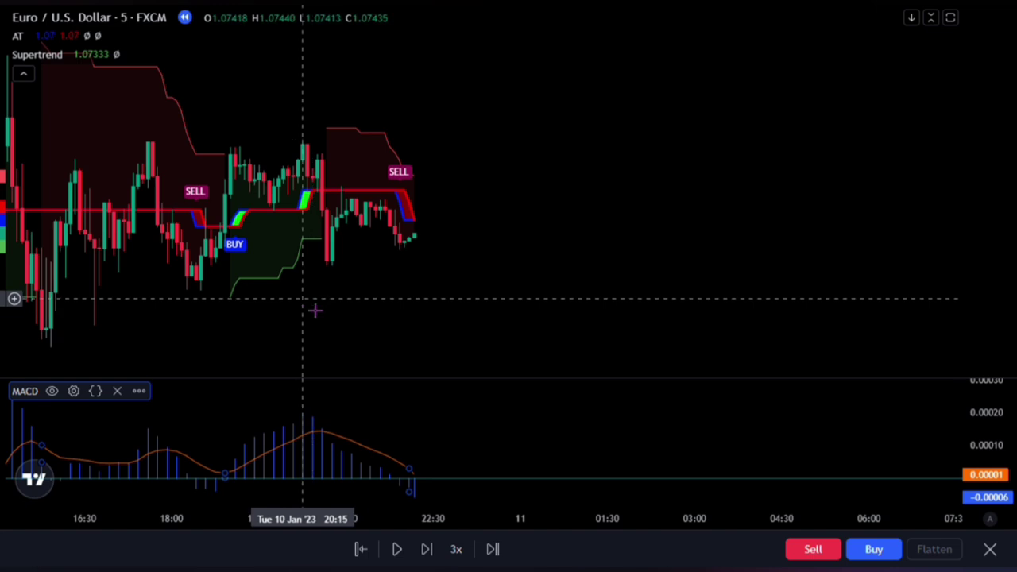
Change the Supertrend indicator's Up Trend and Down Trend plots to Step line with breaks.
double_click(280, 286)
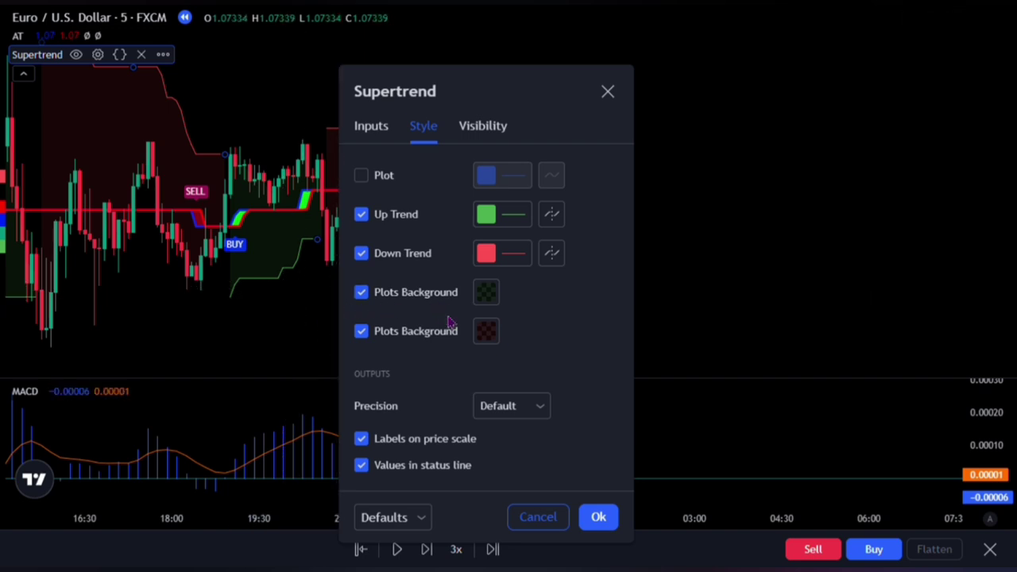
click(553, 215)
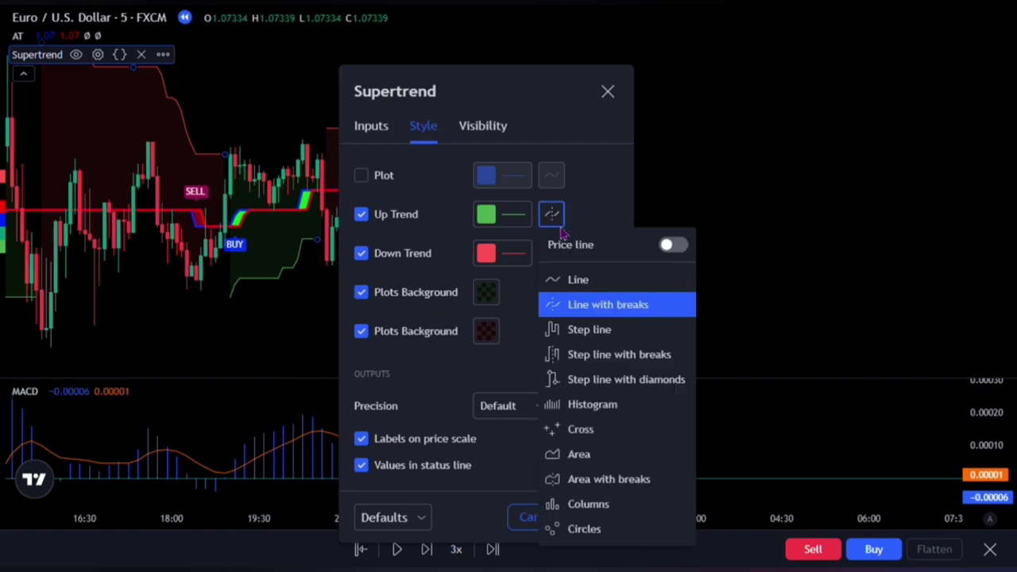
click(589, 357)
click(553, 256)
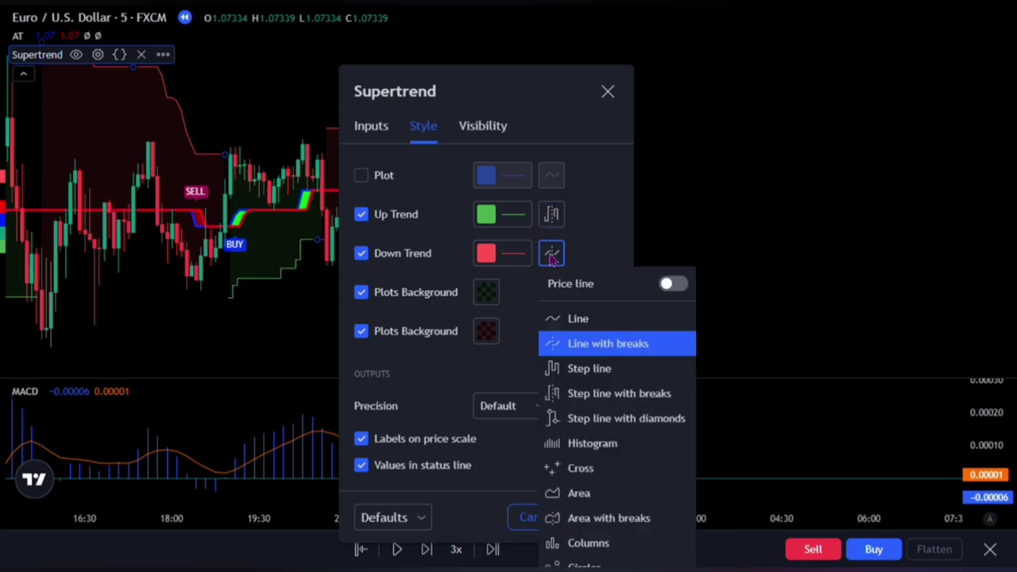
click(602, 395)
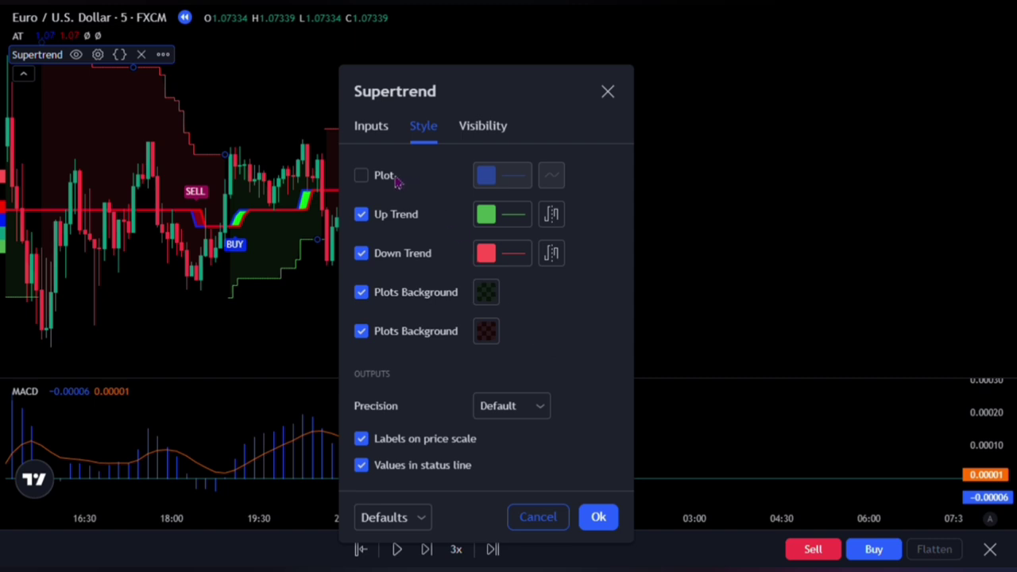
Set the Supertrend timeframe to 30 minutes, the ATR length to 21 and the factor to 5, and apply the settings.
click(379, 139)
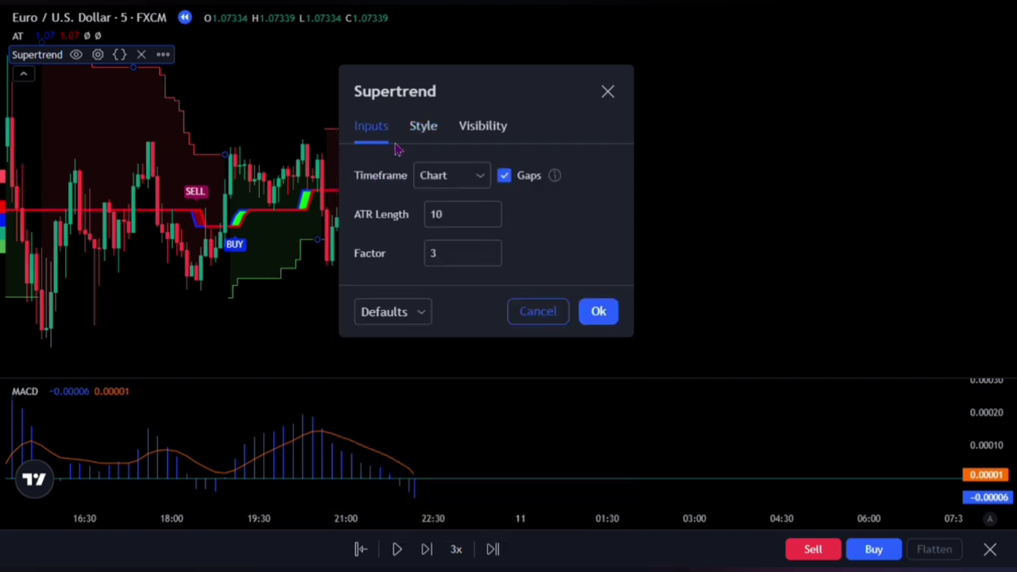
click(486, 177)
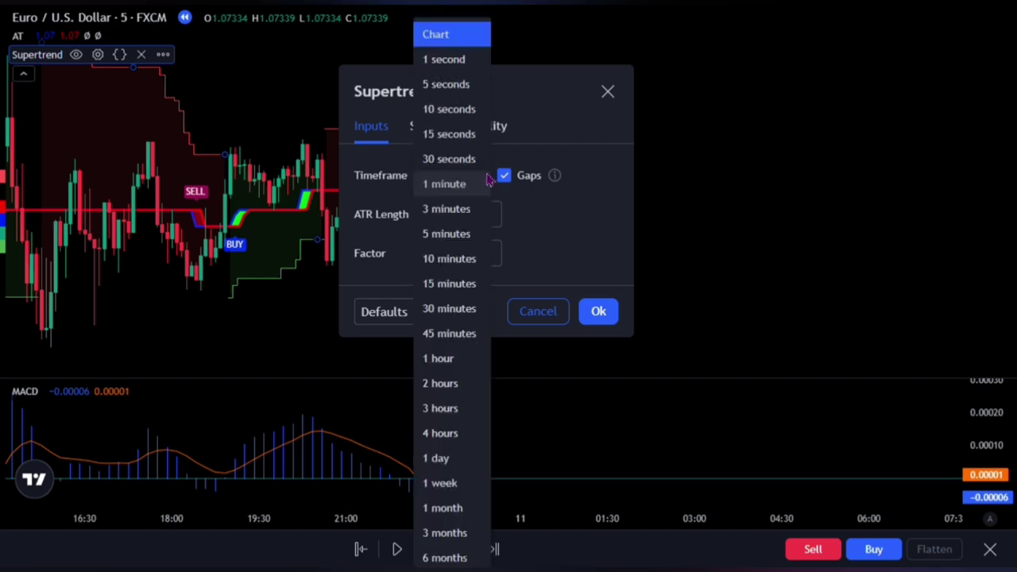
click(451, 309)
click(463, 226)
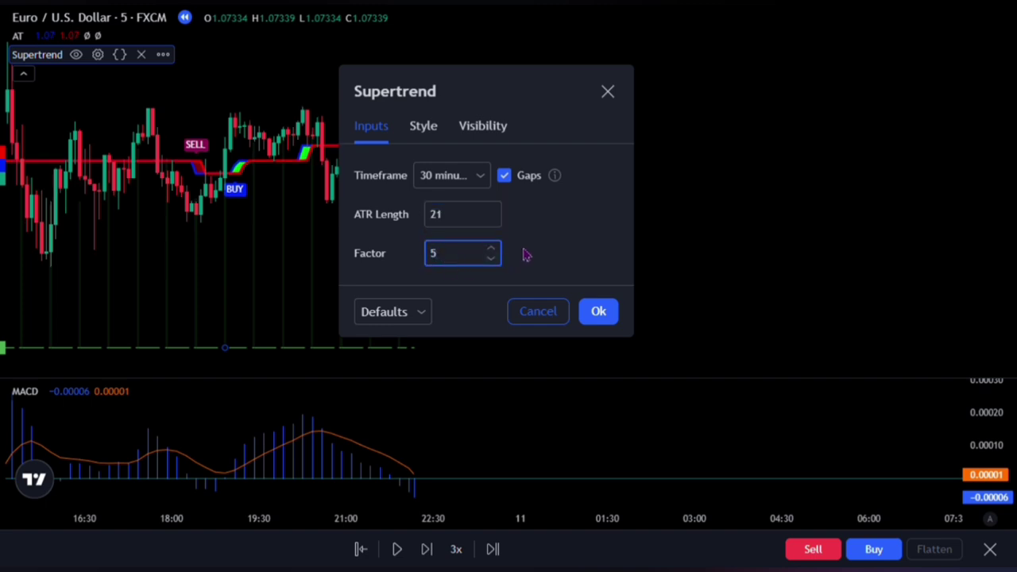
click(598, 313)
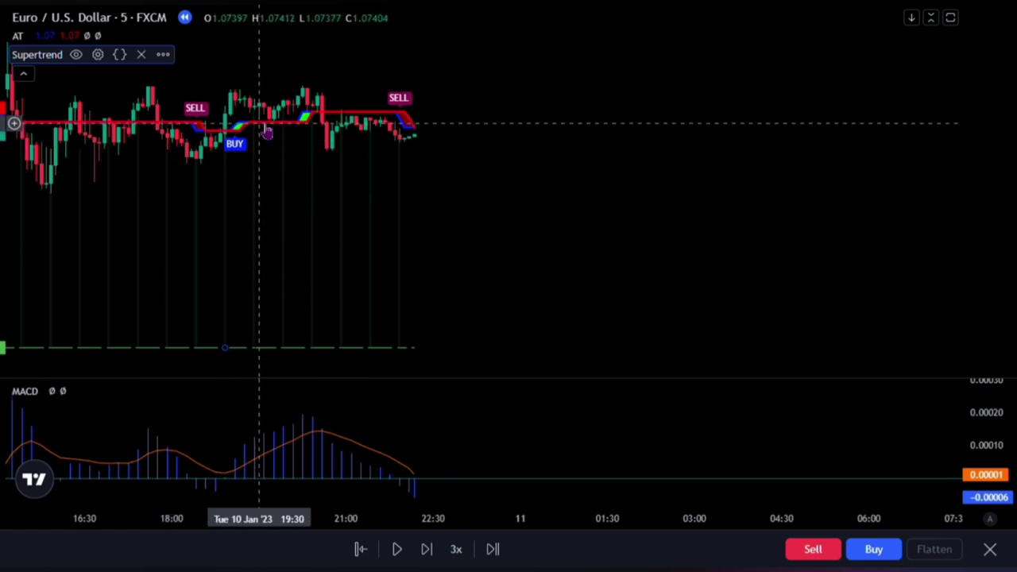
Hide the BUY and SELL labels of the AT (AlphaTrend) indicator and apply the settings.
double_click(267, 131)
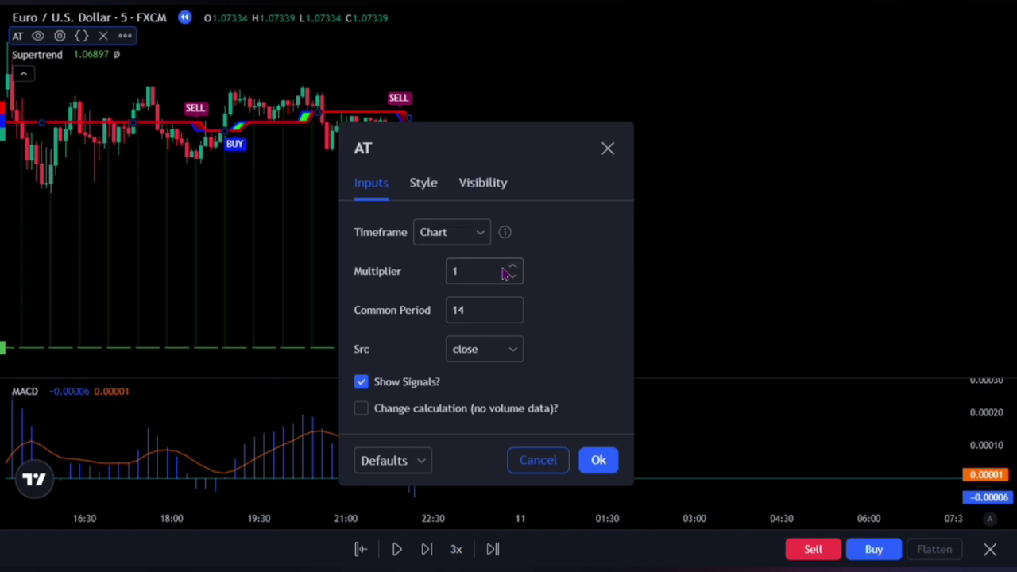
click(426, 183)
click(362, 255)
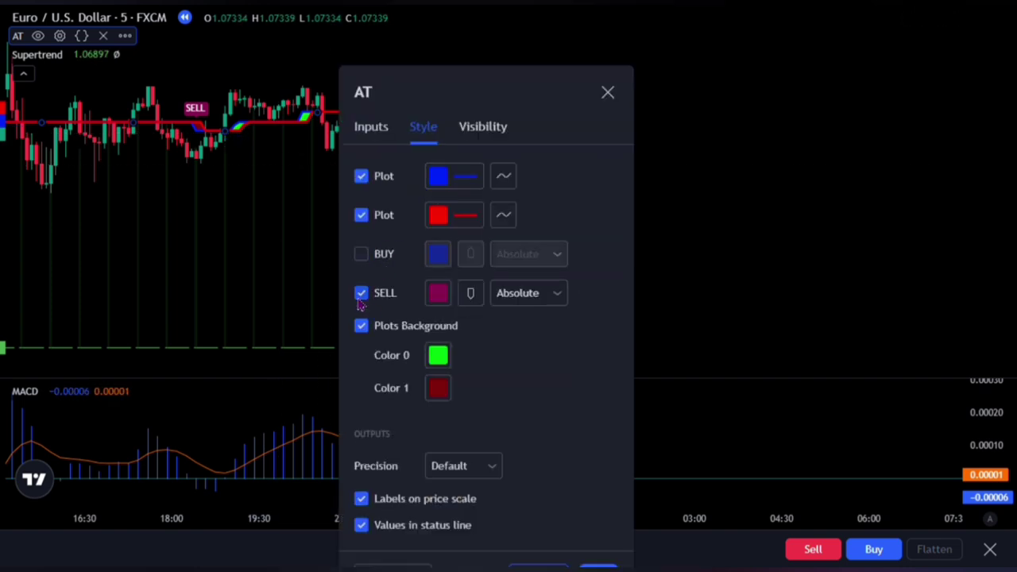
click(361, 294)
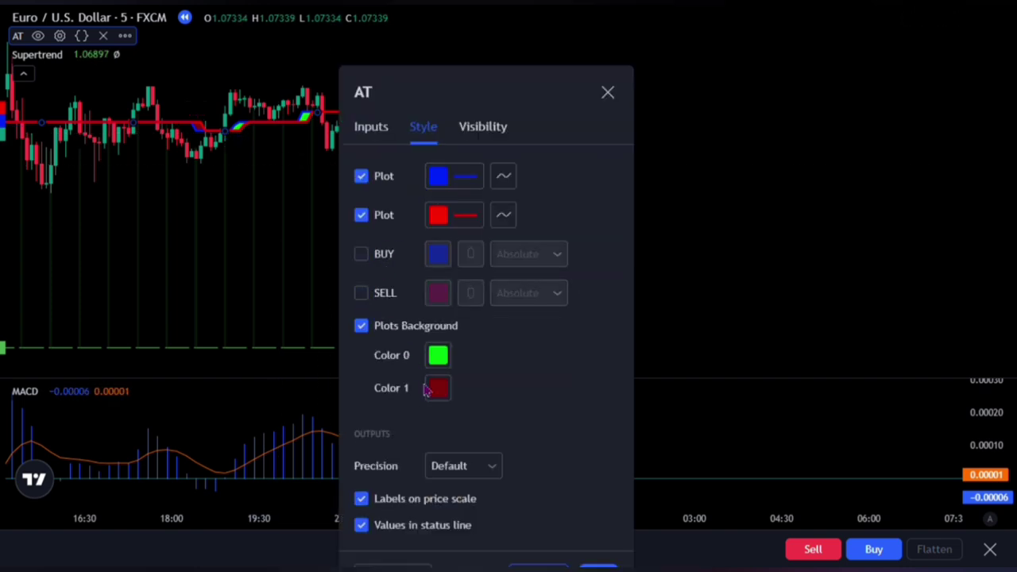
click(597, 565)
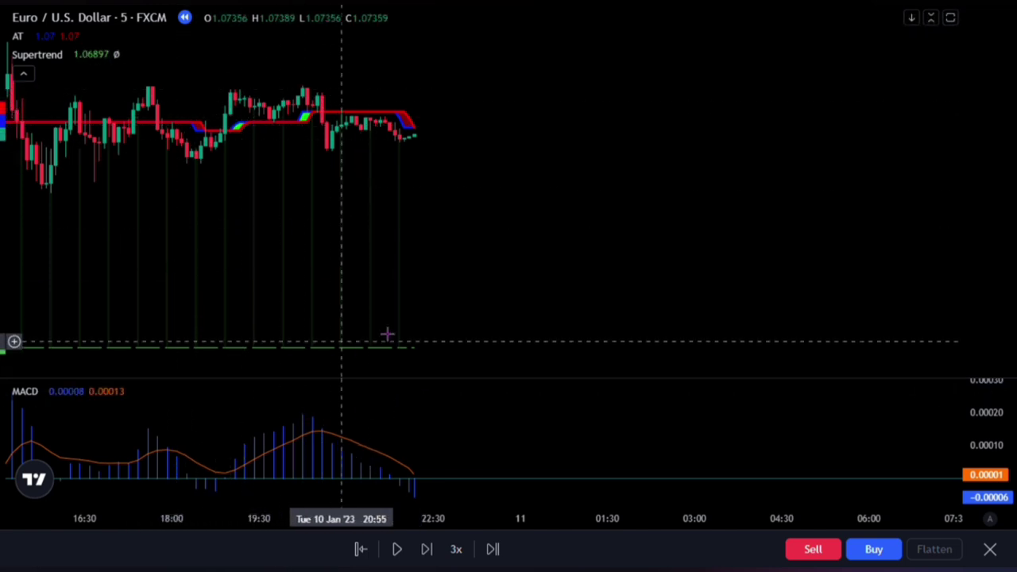
Advance the bar replay candle by candle to 23:20 on 10 January.
drag(491, 301, 358, 226)
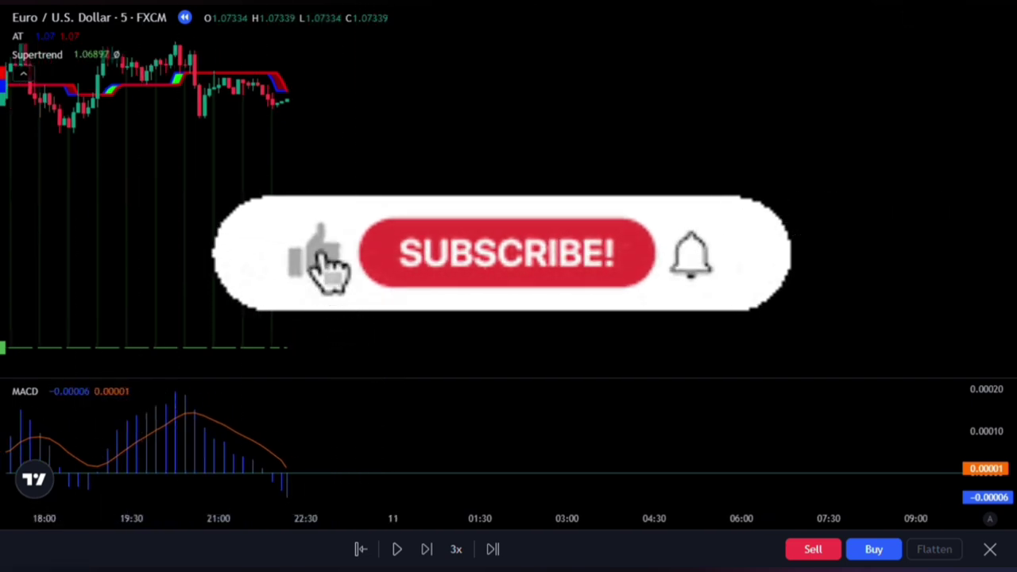
scroll(267, 191, up, 1)
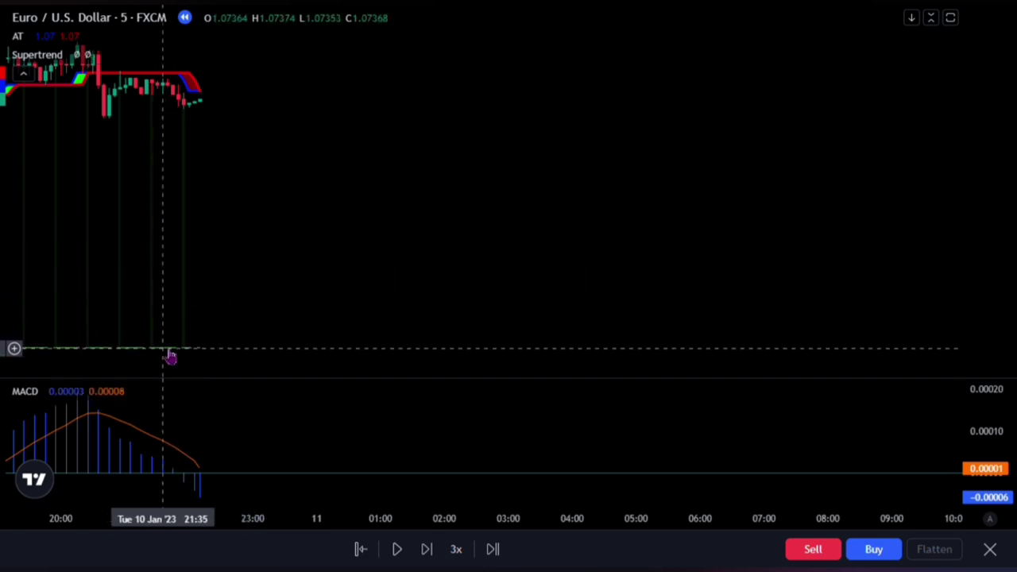
drag(4, 302, 4, 356)
drag(205, 207, 213, 262)
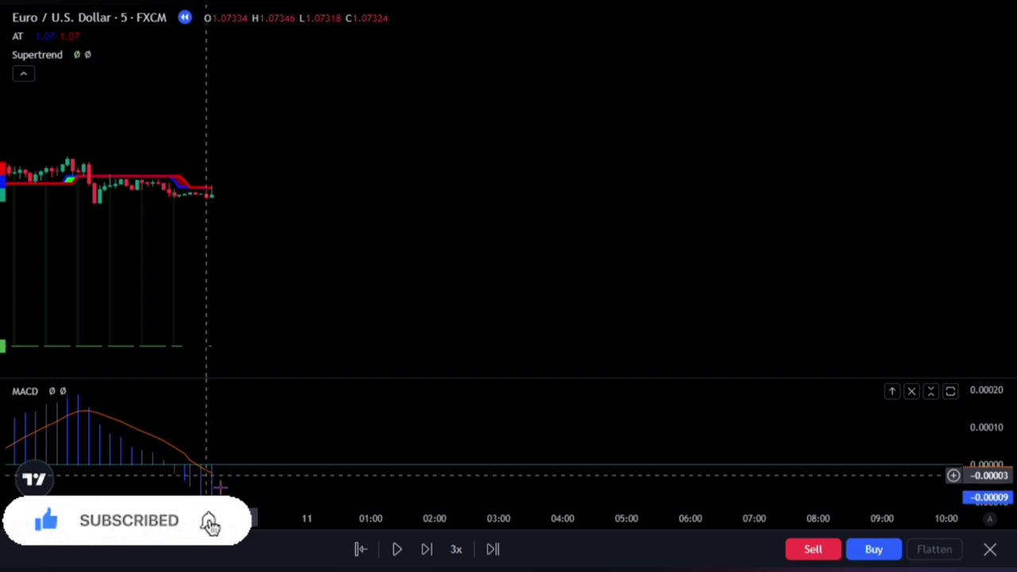
key(shift+Right)
key(shift+Right)
key(shift+Right)
key(shift+Right)
key(shift+Right)
key(shift+Right)
key(shift+Right)
key(shift+Right)
key(shift+Right)
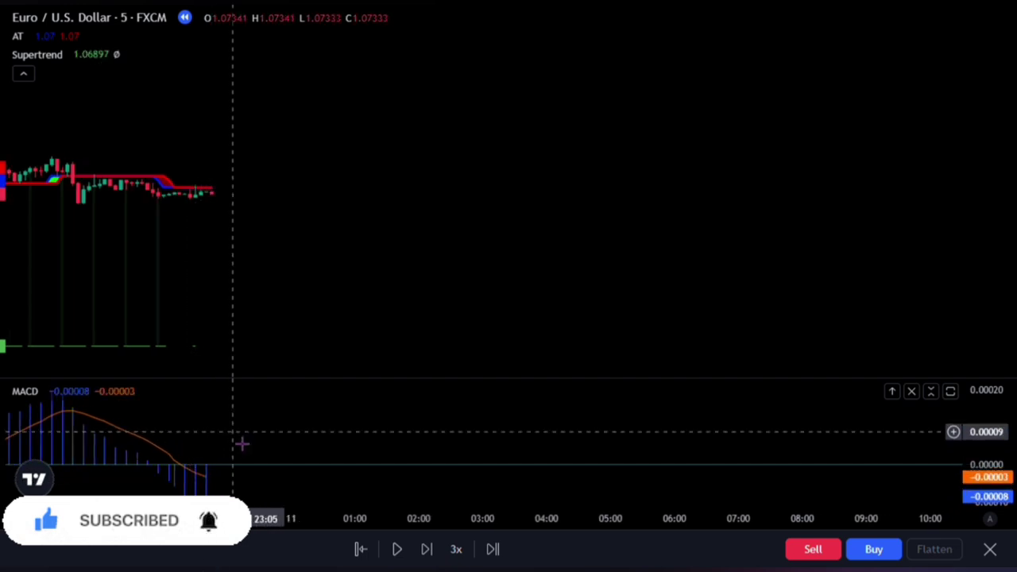
key(shift+Right)
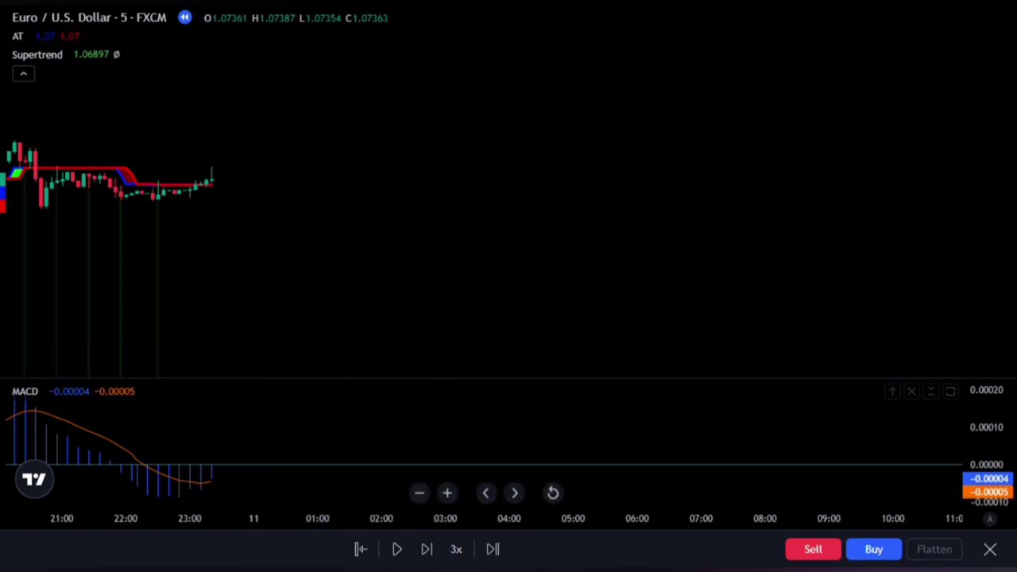
Place a long position at the close of the 23:20 candle with its stop 0.00045 below the entry.
click(211, 178)
drag(211, 192, 211, 200)
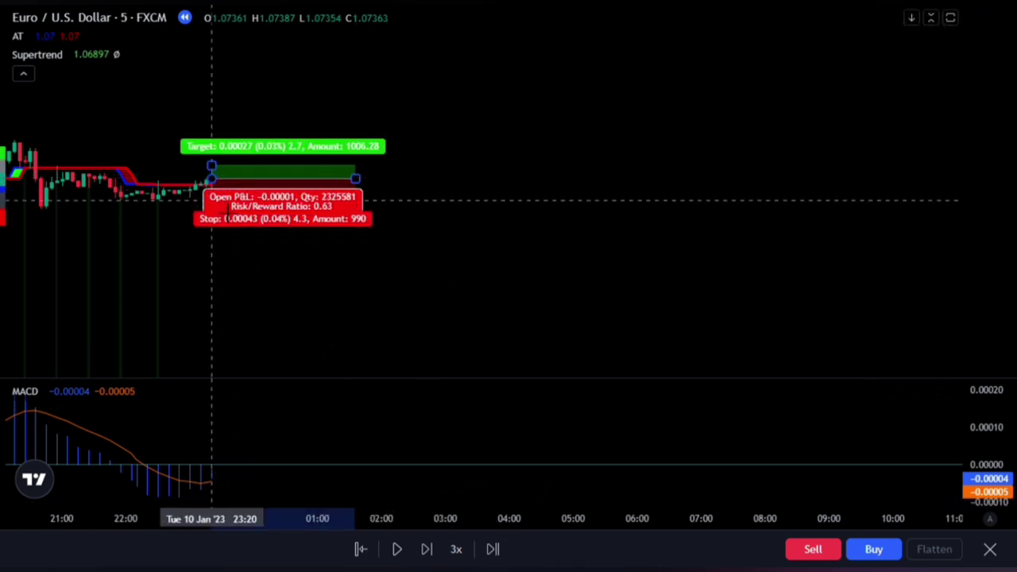
click(273, 259)
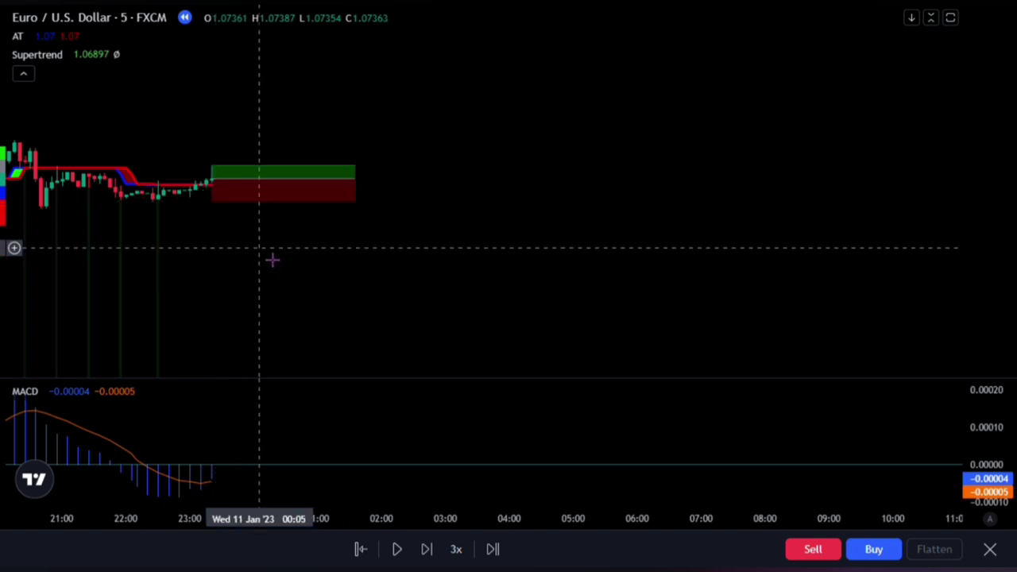
Raise the long position's target to 0.00081 for a 1.8 risk/reward ratio and extend it to 03:20 on 11 January.
click(211, 164)
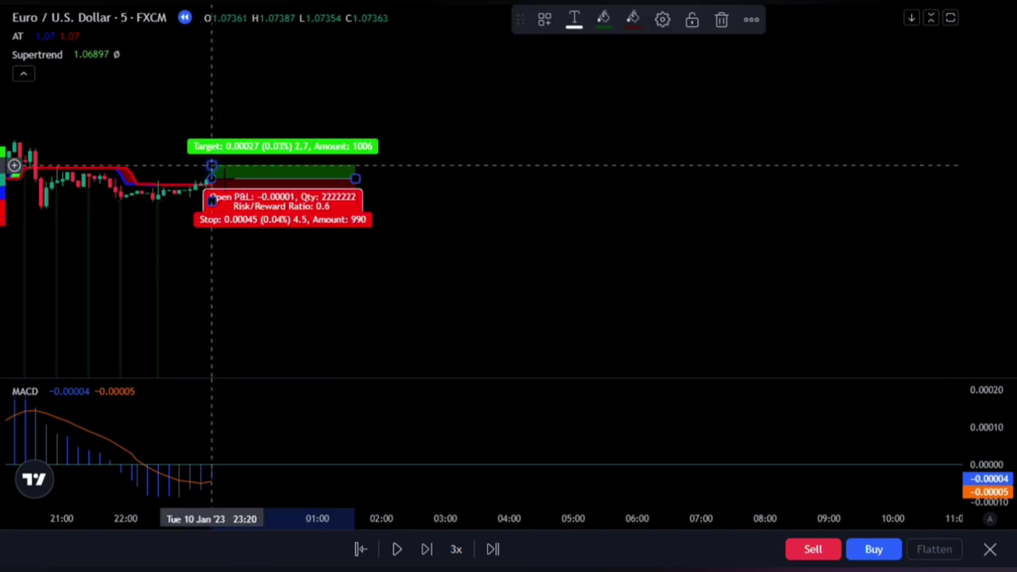
drag(211, 165, 211, 138)
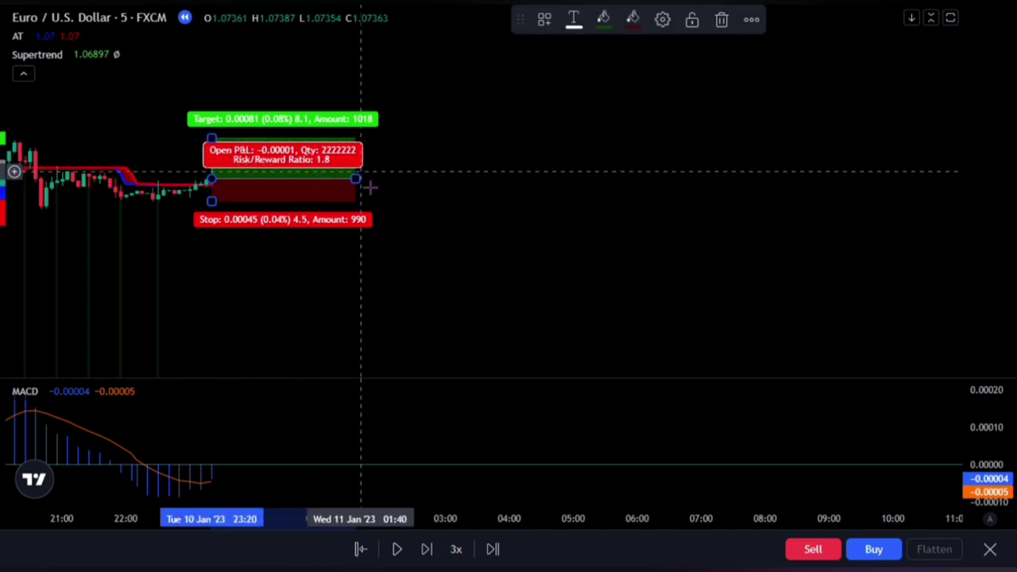
drag(356, 178, 469, 183)
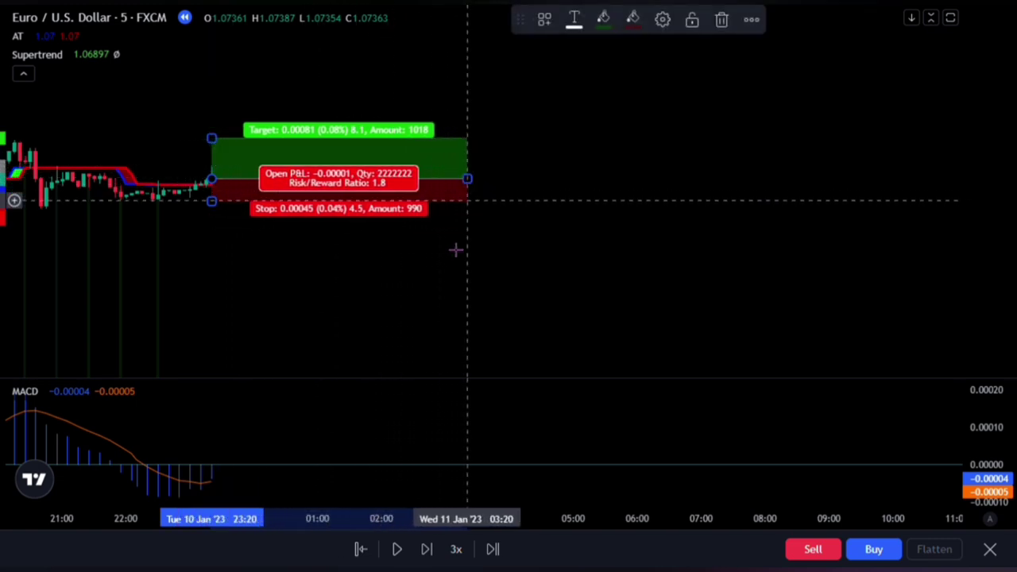
click(397, 288)
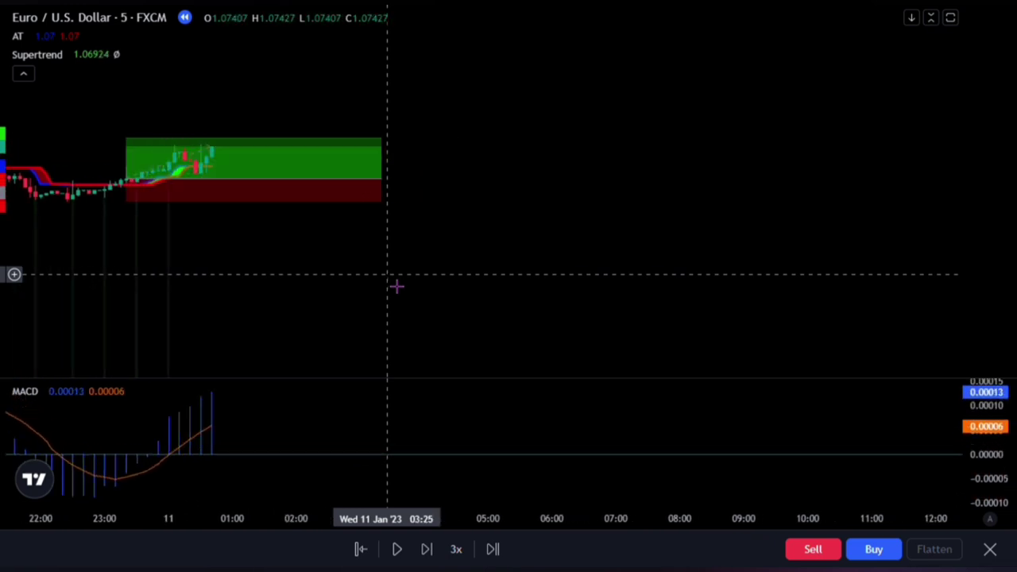
Shorten the long position to end at 01:00 on 11 January and advance the replay to about 01:25.
drag(361, 179, 212, 179)
click(249, 198)
key(shift+Right)
key(shift+Right)
key(shift+Right)
key(shift+Right)
key(shift+Right)
key(shift+Right)
key(shift+Right)
key(shift+Right)
key(shift+Right)
key(shift+Right)
key(shift+Right)
key(shift+Right)
key(shift+Right)
key(shift+Right)
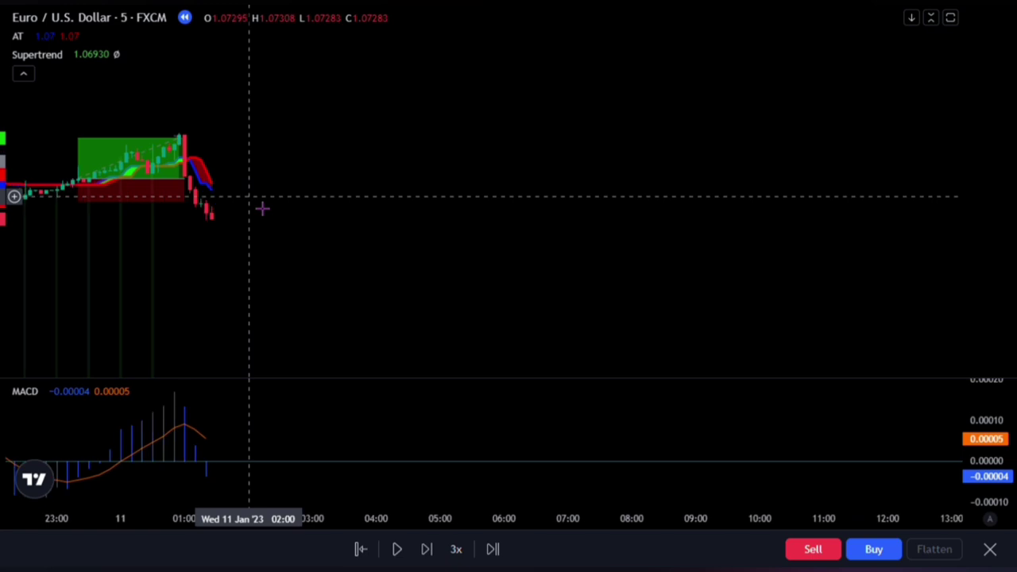
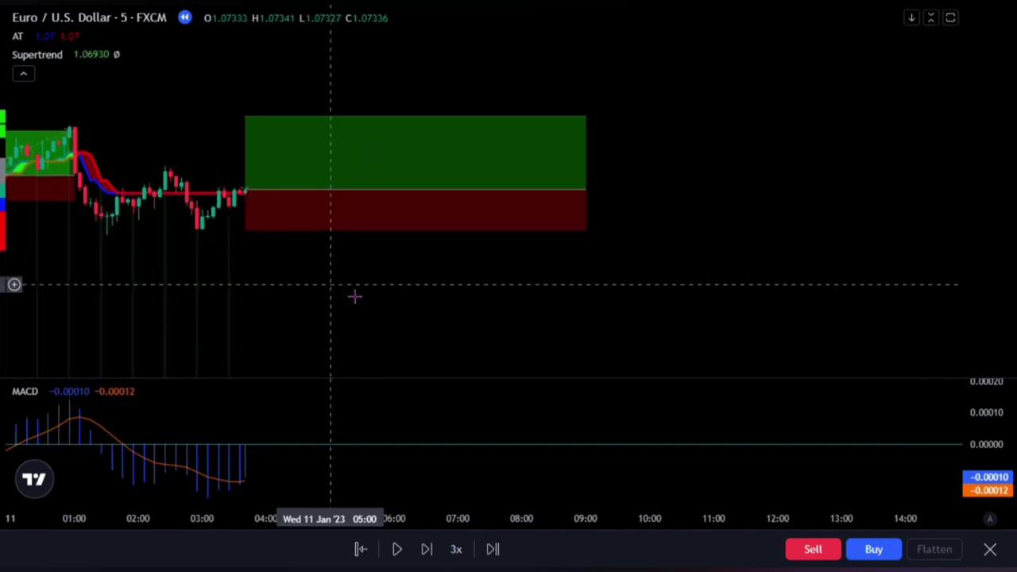
Place a long position at the 10:30 candle on 11 January, stop just below the 09:00 swing low, raise its target and extend it to 14:40.
click(449, 192)
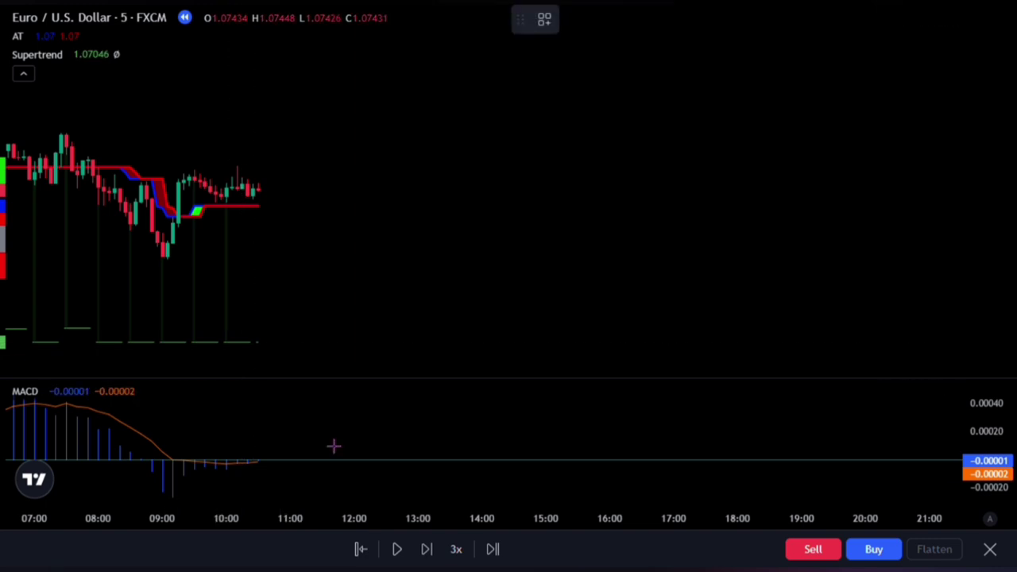
click(258, 190)
drag(258, 216, 267, 260)
drag(258, 164, 318, 65)
drag(402, 191, 539, 198)
click(595, 215)
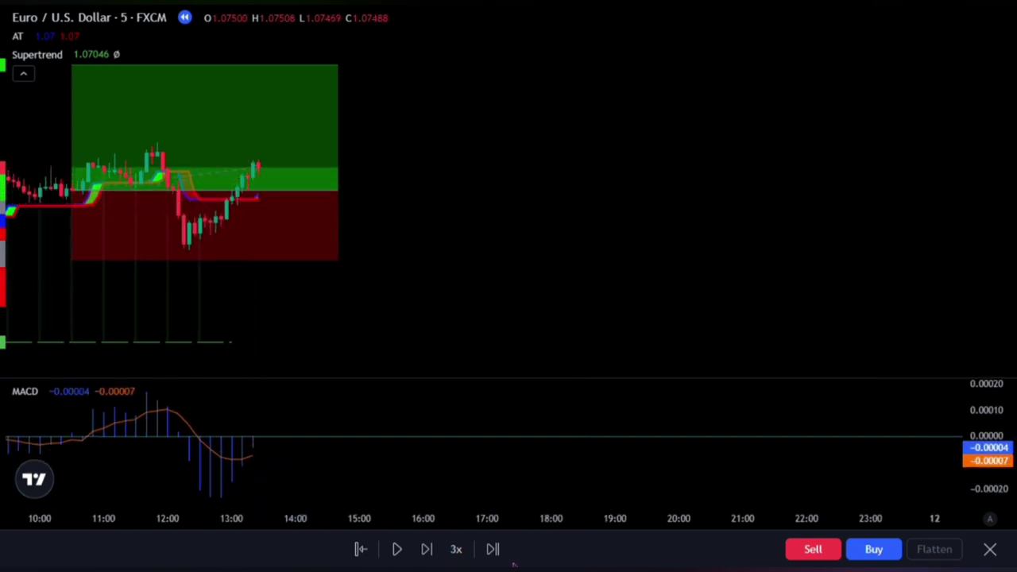
Place a fourth long position at the 13:25 candle on 11 January with a 0.00207 stop and a 0.00373 target.
click(259, 169)
drag(338, 191, 194, 190)
drag(258, 190, 258, 250)
drag(258, 146, 258, 20)
mouse_move(307, 302)
mouse_down()
mouse_move(467, 341)
mouse_move(204, 305)
mouse_up()
Label the third and fourth long positions with the texts "3" and "4".
click(312, 104)
text(3)
click(598, 518)
click(481, 68)
text(4)
click(598, 518)
Extend the third and fourth long positions further along the time axis, the fourth to 22:50 on 11 January.
drag(88, 219, 708, 226)
drag(298, 193, 799, 265)
click(770, 225)
Advance the replay to 14:55 on 11 January and shorten the third long position to end at that candle.
key(shift+Right)
key(shift+Right)
key(shift+Right)
key(shift+Right)
key(shift+Right)
key(shift+Right)
key(shift+Right)
key(shift+Right)
key(shift+Right)
key(shift+Right)
key(shift+Right)
key(shift+Right)
key(shift+Right)
key(shift+Right)
key(shift+Right)
key(shift+Right)
key(shift+Right)
key(shift+Right)
drag(653, 276, 195, 275)
click(838, 230)
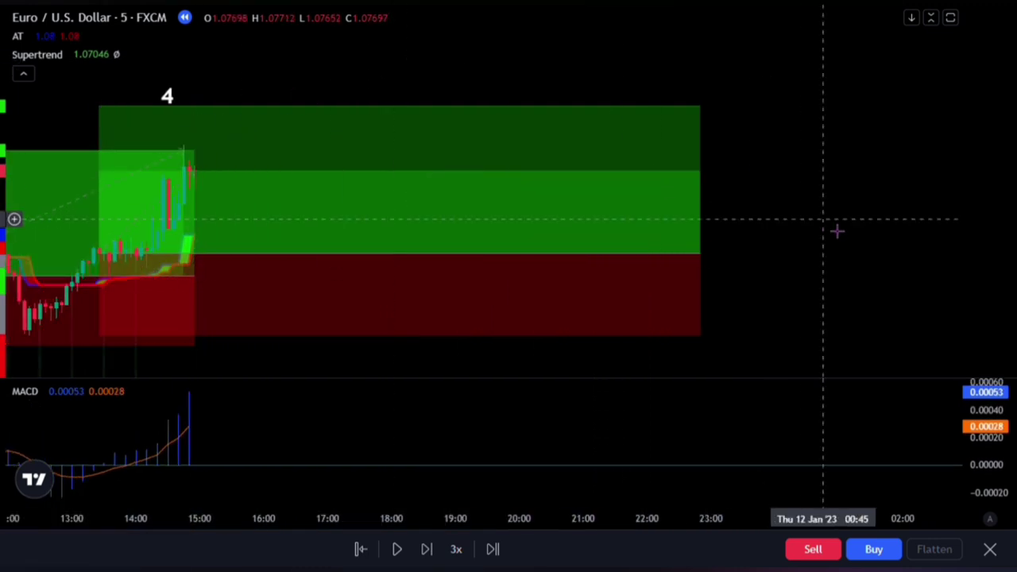
Advance the replay bar by bar to 18:40 on 11 January and shorten the fourth long position to end at 17:30.
key(shift+Right)
key(shift+Right)
key(shift+Right)
key(shift+Right)
key(shift+Right)
key(shift+Right)
key(shift+Right)
key(shift+Right)
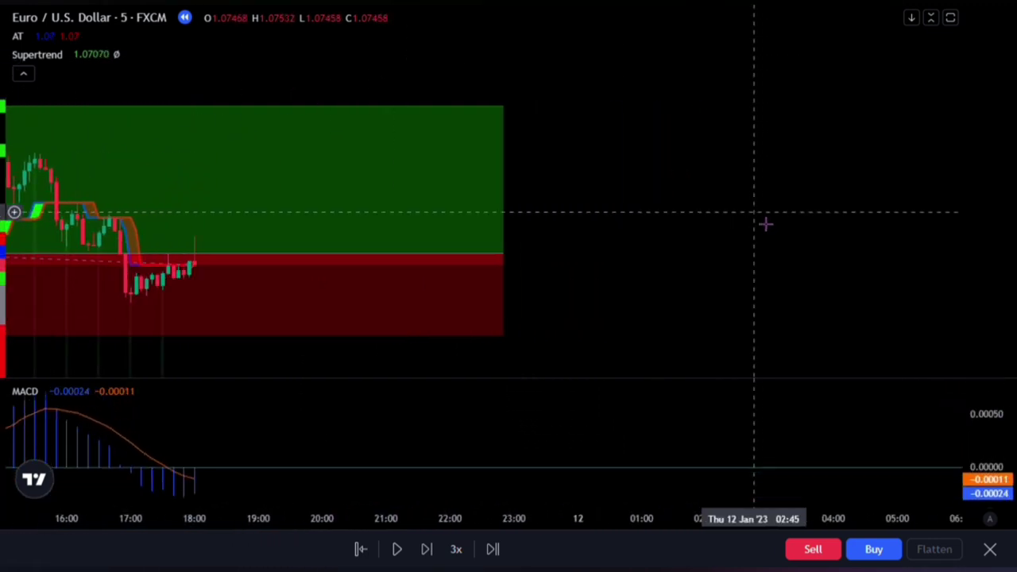
key(shift+Right)
key(shift+Right)
key(shift+Right)
drag(461, 254, 120, 252)
Place a fifth long position at the 18:40 candle with a 0.00177 stop and a 0.00318 target, and extend it to 02:00 on 12 January.
click(195, 240)
double_click(209, 256)
key(Return)
drag(195, 268, 194, 309)
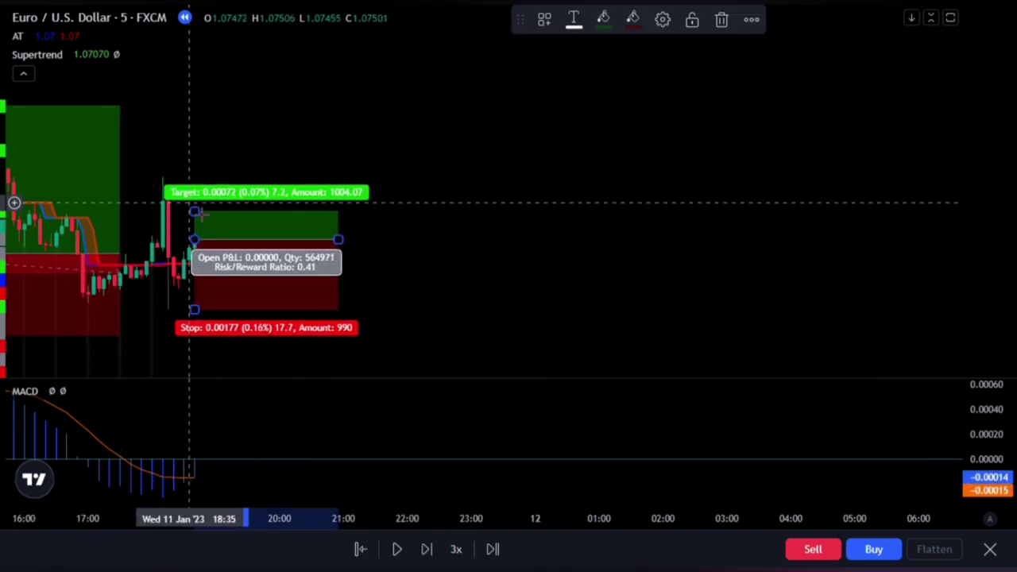
drag(195, 211, 302, 127)
drag(337, 239, 663, 239)
Extend the fourth long position to about 13:00 and the fifth to about 13:10 on 12 January.
drag(120, 253, 565, 271)
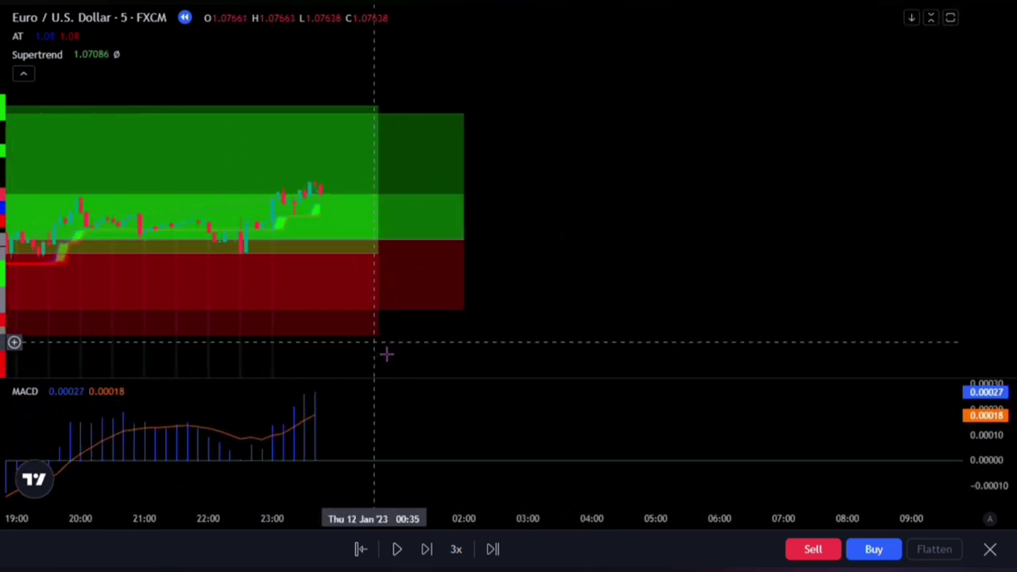
click(382, 236)
drag(381, 236, 829, 257)
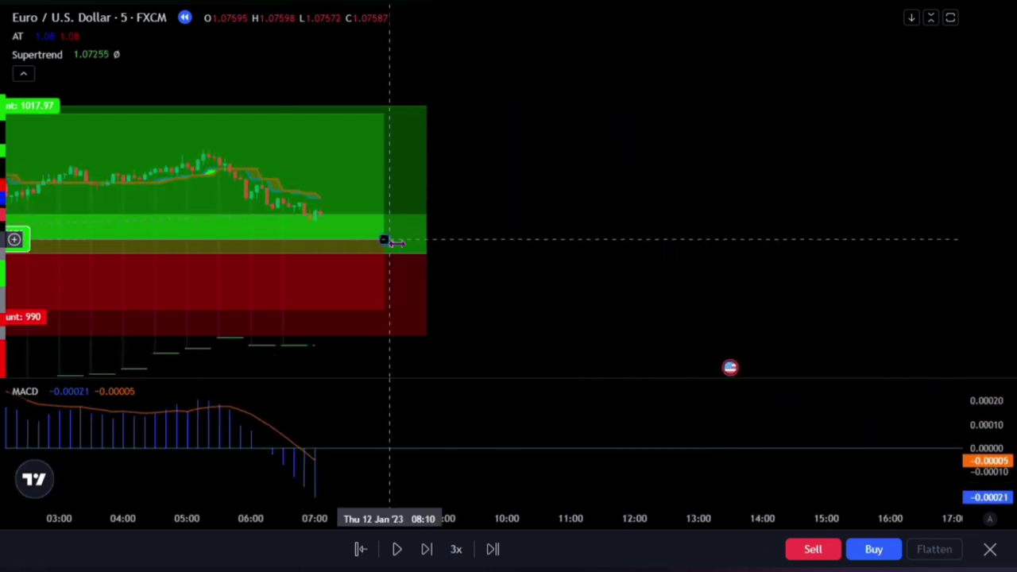
drag(385, 239, 710, 239)
drag(426, 242, 699, 253)
click(747, 279)
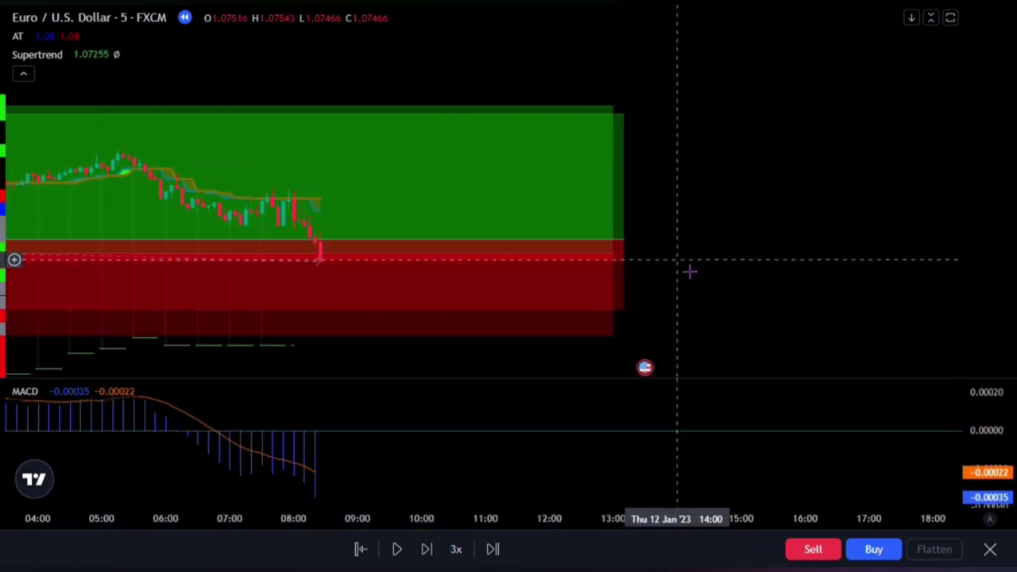
Shorten the fourth long position to end at 08:20 and the fifth at 08:30 on 12 January.
drag(550, 253, 251, 253)
drag(560, 239, 262, 239)
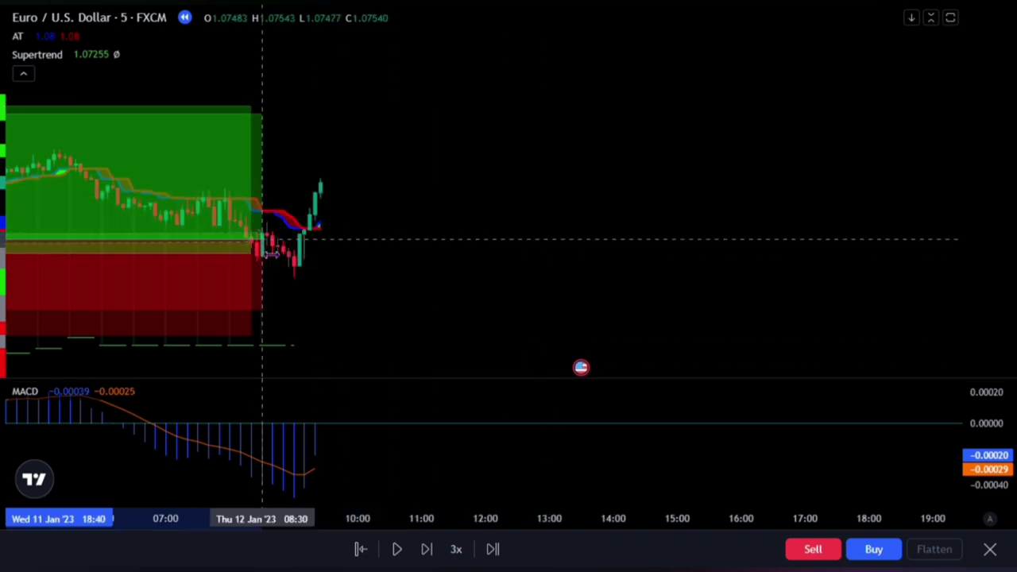
Set the stop of a sixth long position at about 09:15 on 12 January below the recent swing low, raise its target and extend it to 17:20.
drag(323, 259, 322, 290)
drag(311, 190, 375, 119)
drag(349, 118, 248, 111)
drag(346, 213, 720, 214)
Extend the fourth long position to about 15:50 and the fifth to about 16:45 on 12 January.
mouse_move(165, 238)
mouse_down()
mouse_move(500, 274)
mouse_move(518, 263)
mouse_up()
mouse_move(144, 253)
mouse_down()
mouse_move(486, 253)
mouse_move(682, 238)
mouse_up()
drag(486, 253, 625, 314)
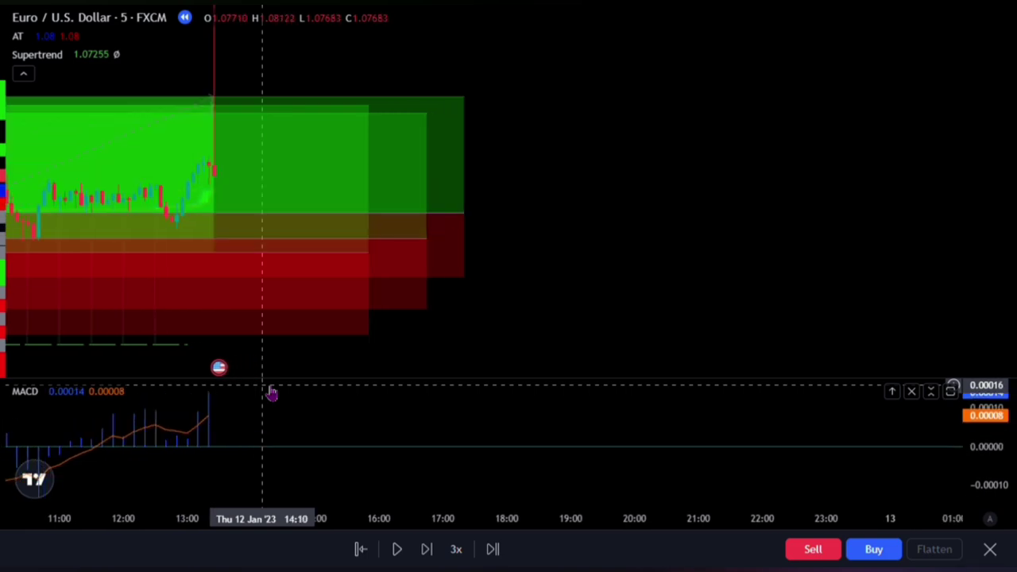
Shorten the fourth, fifth and sixth long positions to end at about 13:55, 14:25 and 15:10 on 12 January.
drag(368, 251, 245, 252)
drag(427, 238, 277, 238)
drag(465, 214, 325, 214)
scroll(491, 270, down, 2)
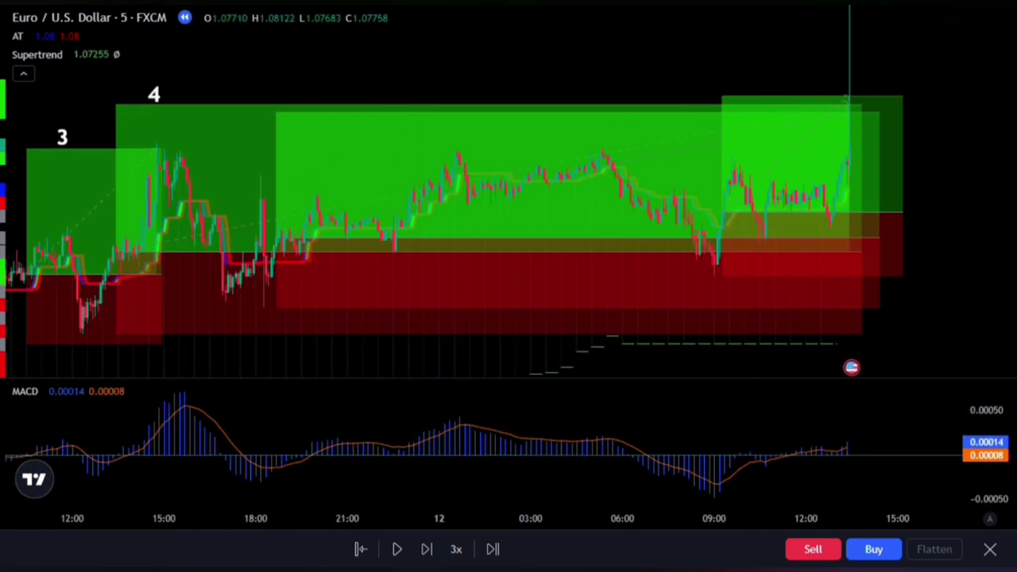
Label the fifth and sixth long positions with the texts "5" and "6".
text(5)
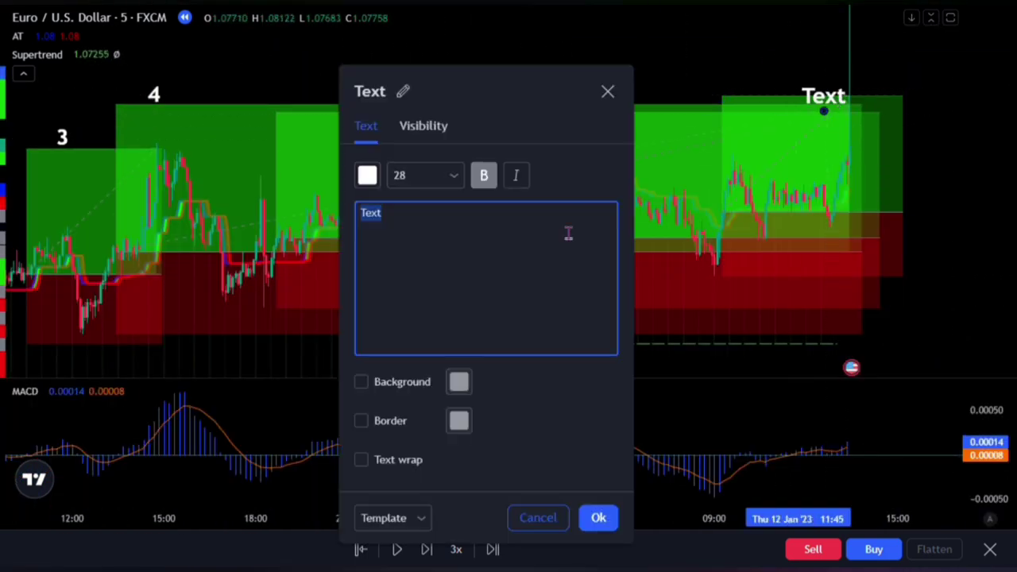
text(6)
click(806, 75)
Examine the targets, stops and closed results of the numbered long positions on the chart.
drag(410, 418, 511, 416)
click(443, 276)
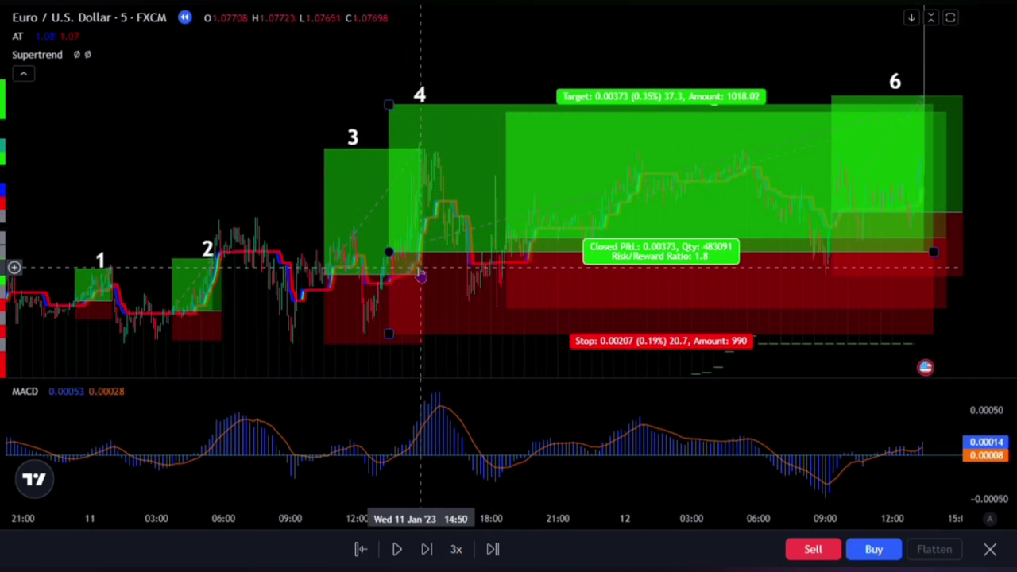
click(808, 175)
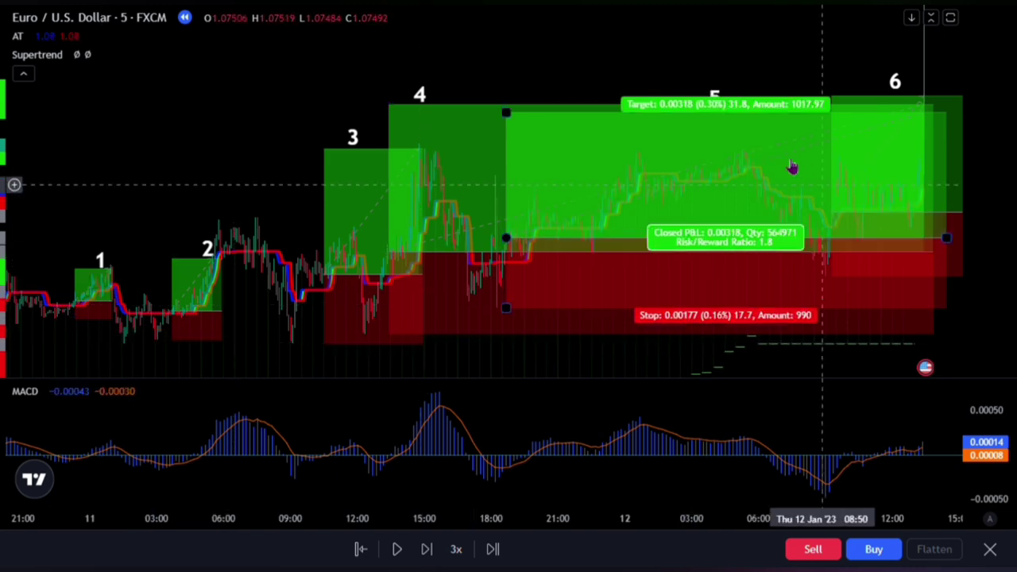
click(103, 263)
click(442, 300)
click(839, 148)
click(517, 220)
click(329, 295)
click(313, 360)
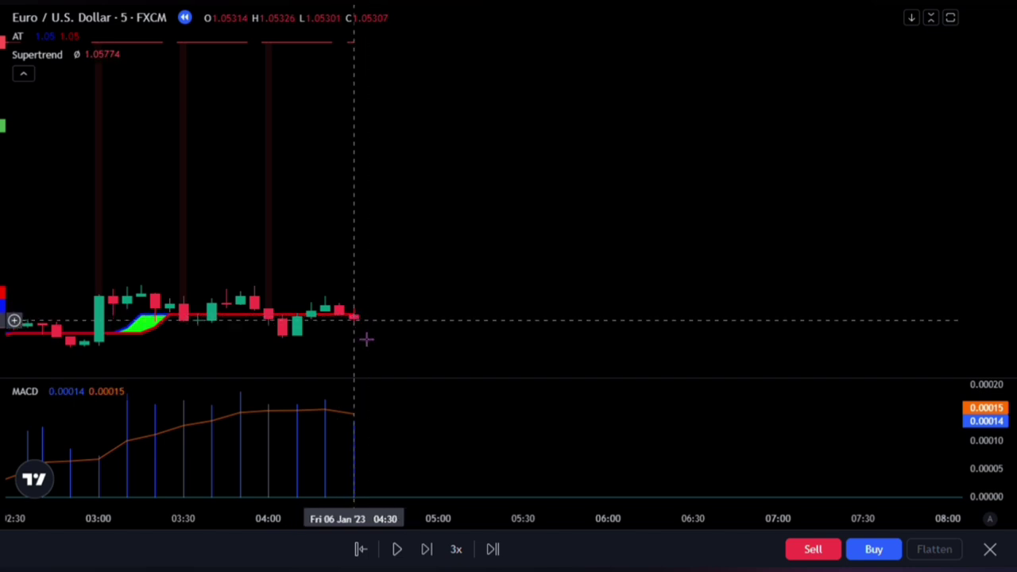
Place a short position at the 04:30 candle on 6 January with its stop 0.00056 above the entry, and lower its target.
drag(2, 215, 2, 246)
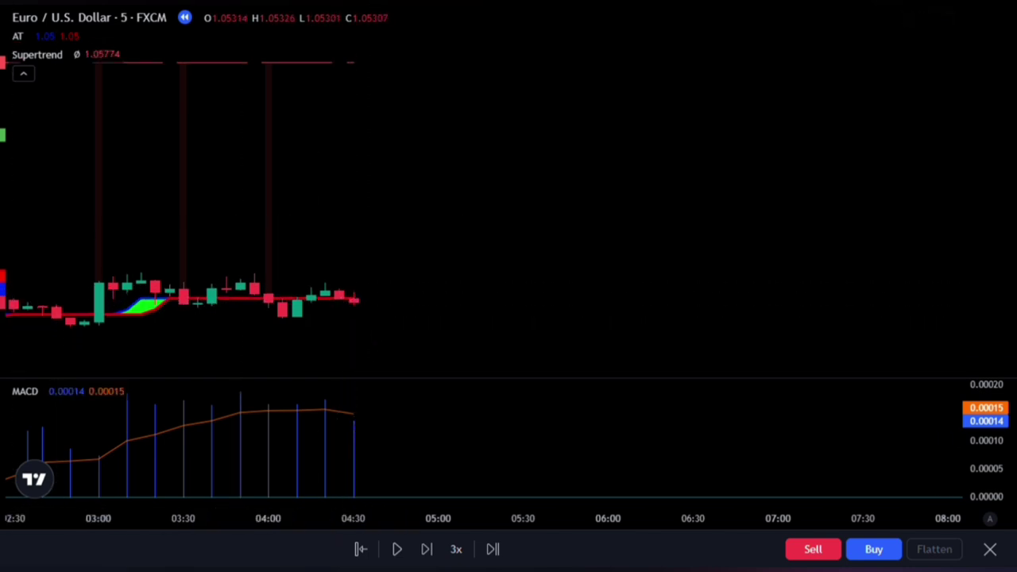
click(354, 311)
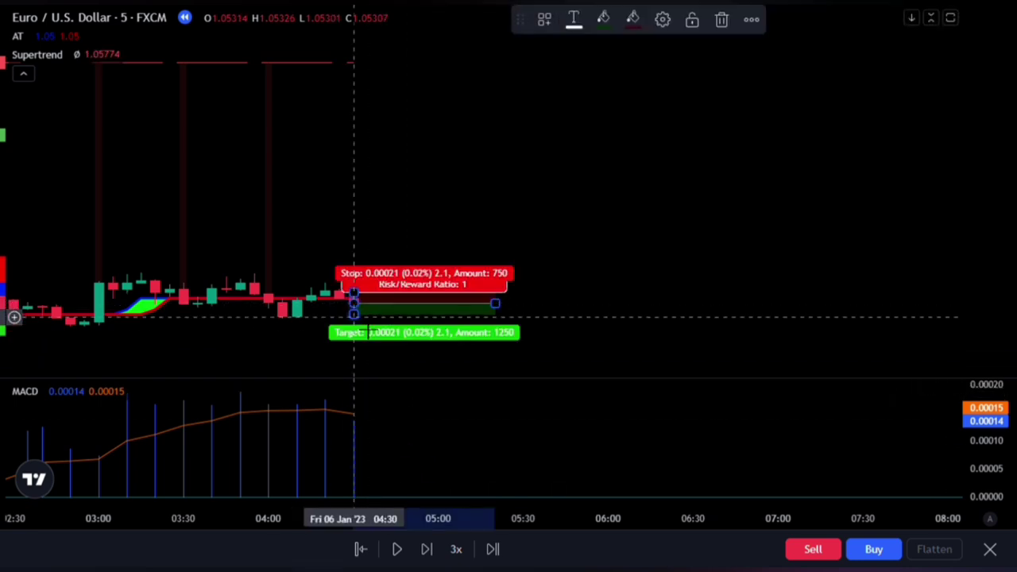
drag(354, 294, 354, 278)
drag(355, 313, 354, 353)
drag(100, 235, 116, 183)
Set the short position's target to 0.00102 for a 1.82 risk/reward ratio and extend it to 06:30.
click(364, 318)
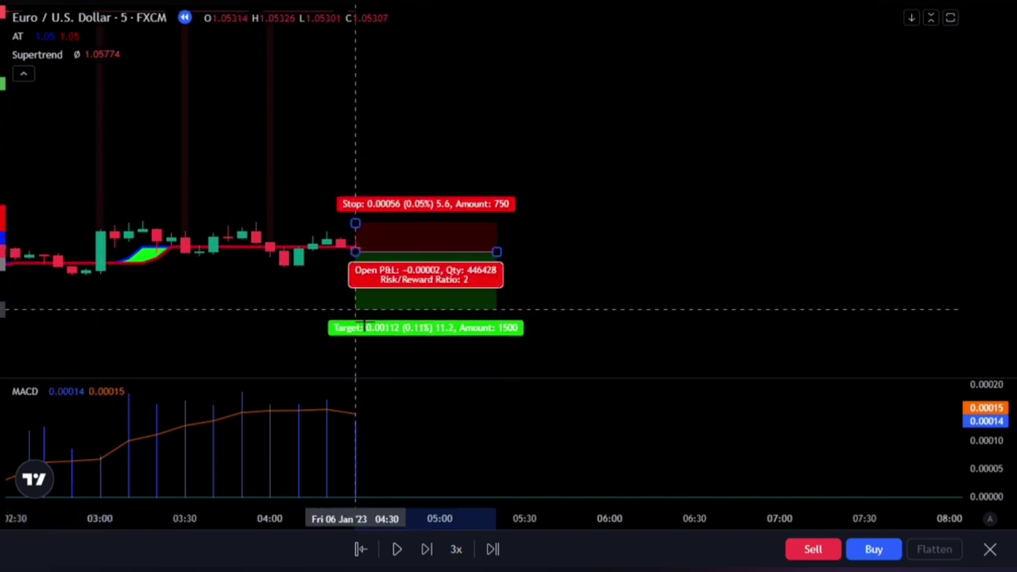
drag(364, 324, 372, 319)
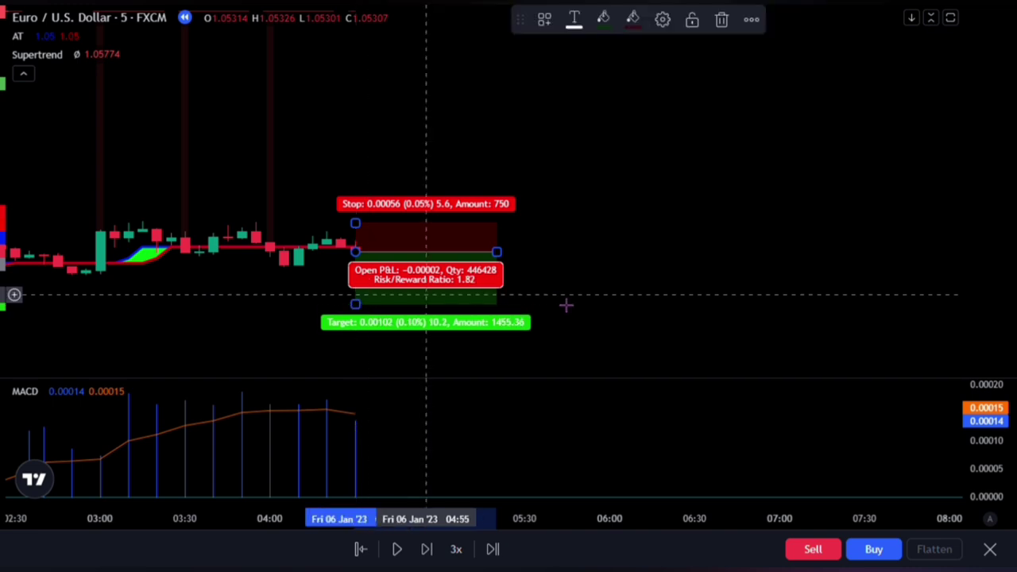
drag(497, 252, 695, 252)
click(742, 295)
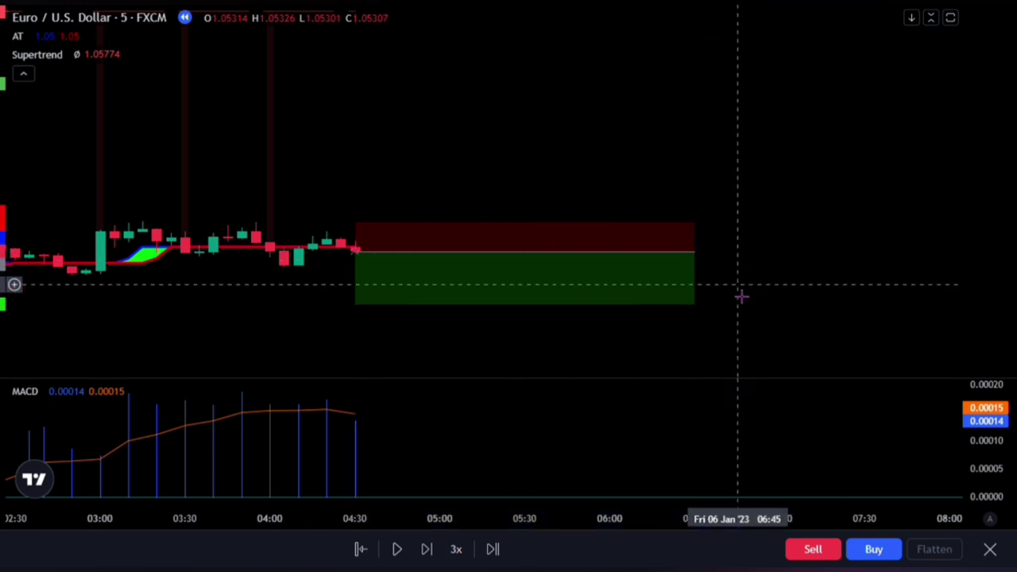
Advance the bar replay candle by candle to 05:05 on 6 January.
key(shift+Right)
key(shift+Right)
key(shift+Right)
key(shift+Right)
key(shift+Right)
key(shift+Right)
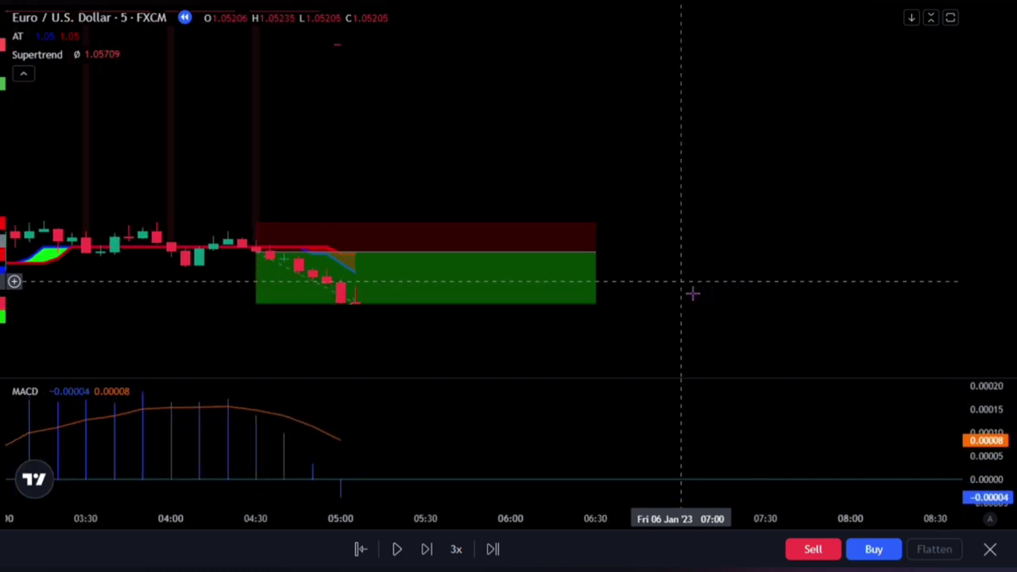
Shorten the short position to end at about 05:20 on 6 January.
click(583, 267)
drag(592, 255, 384, 255)
click(411, 257)
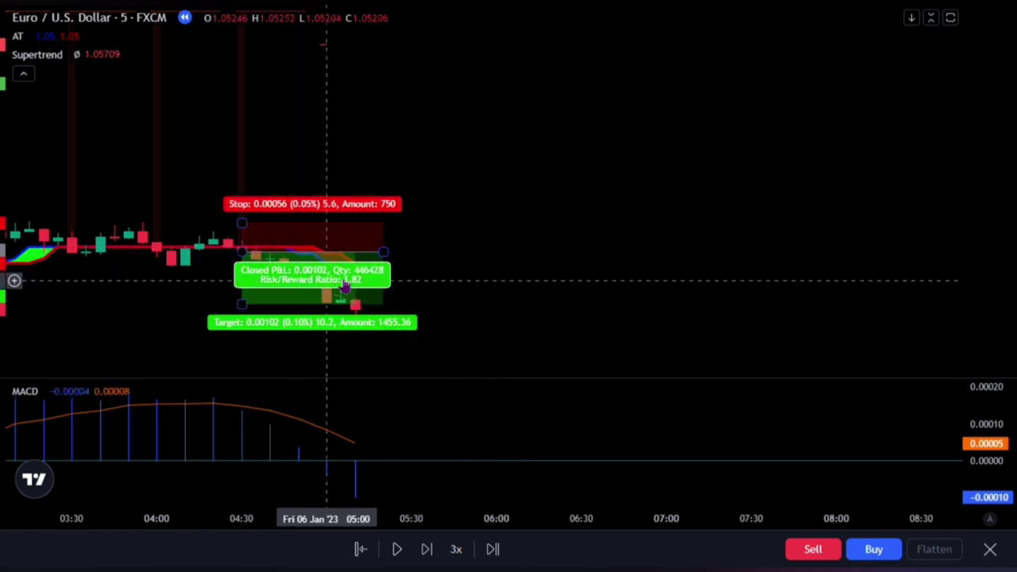
drag(539, 329, 568, 325)
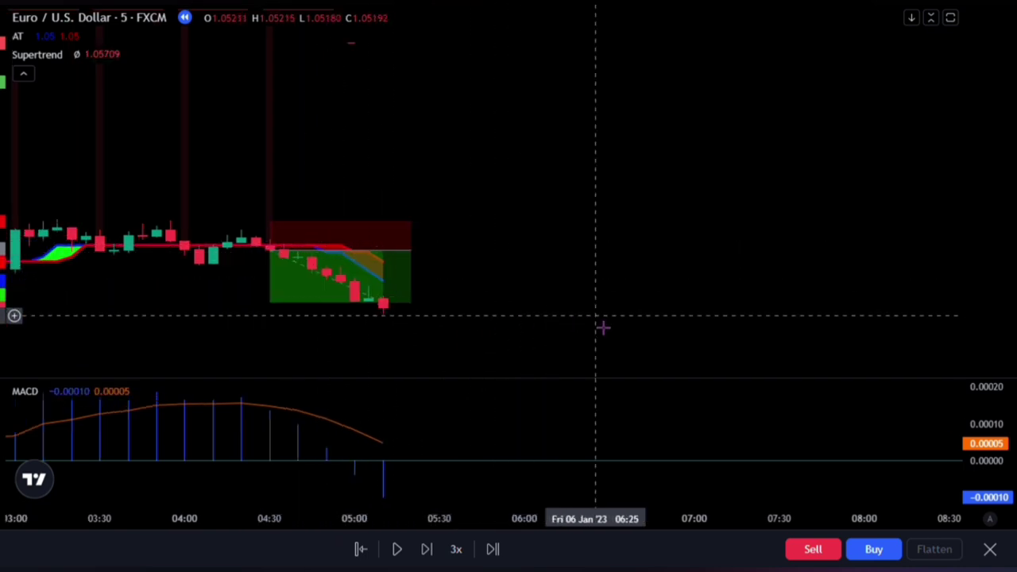